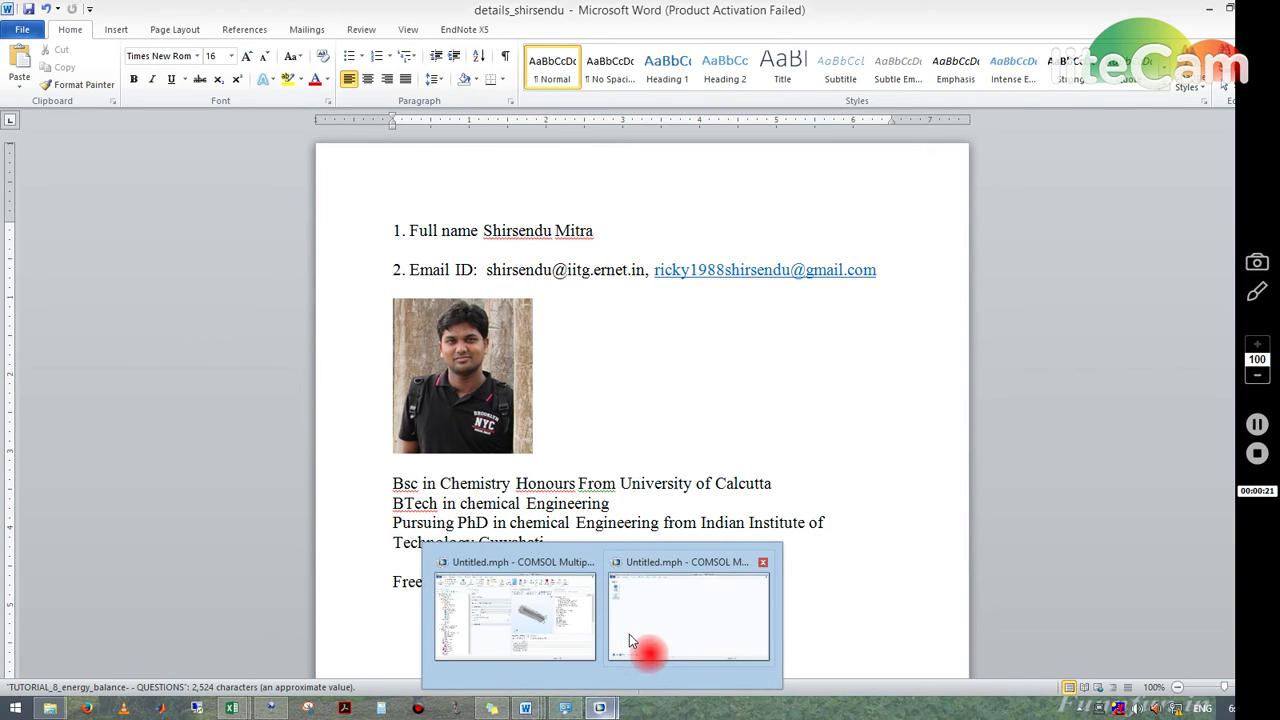
# Start a new 3D model with Laminar Flow (spf) physics in the Model Wizard
pyautogui.click(641, 623)
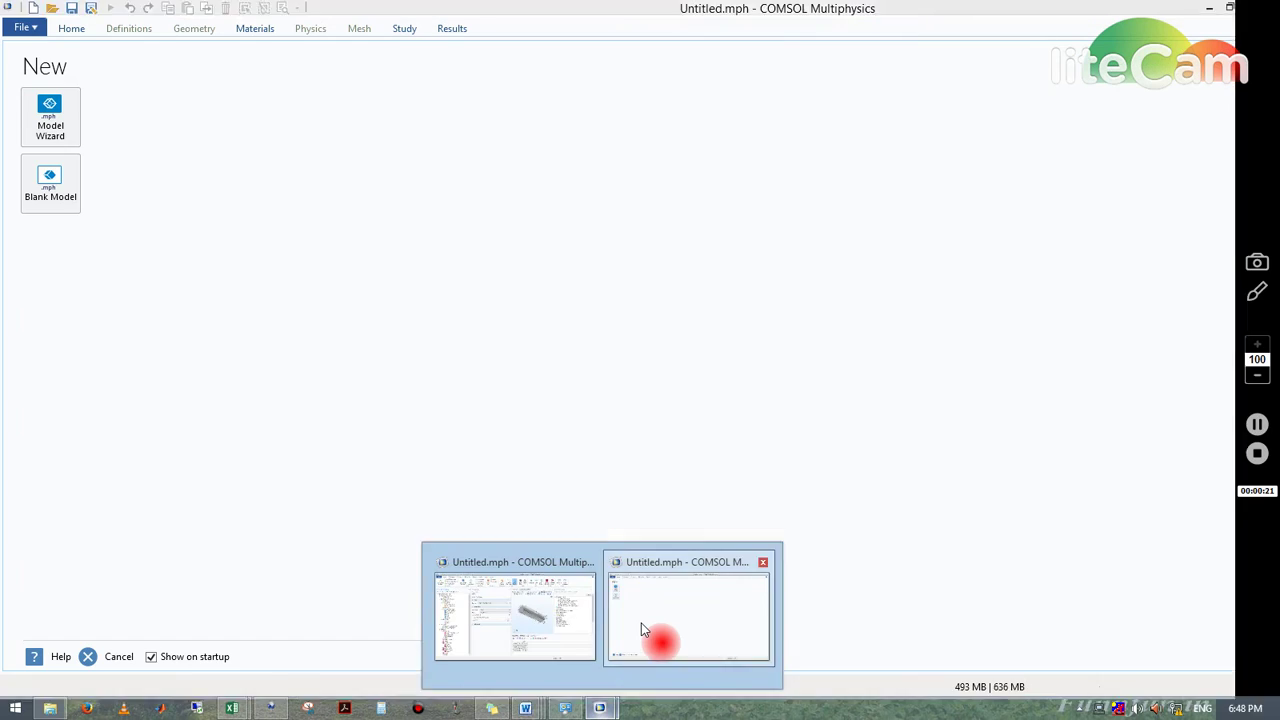
pyautogui.click(63, 124)
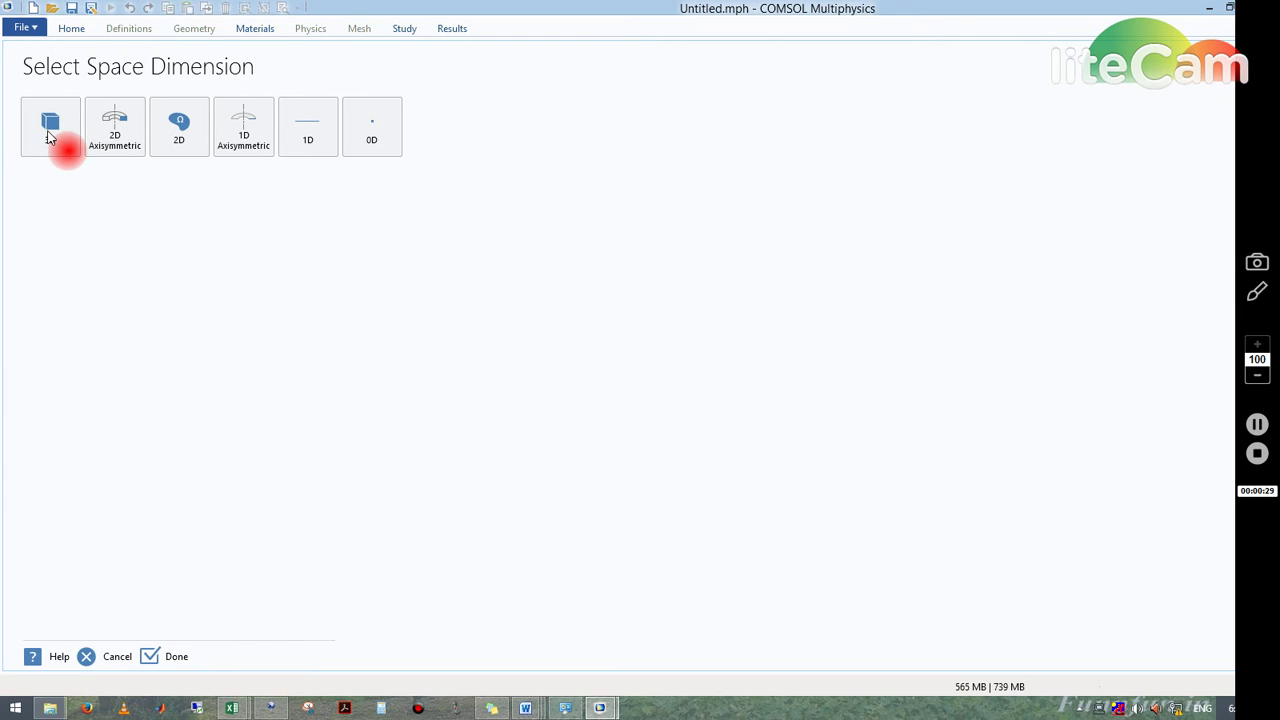
pyautogui.click(49, 137)
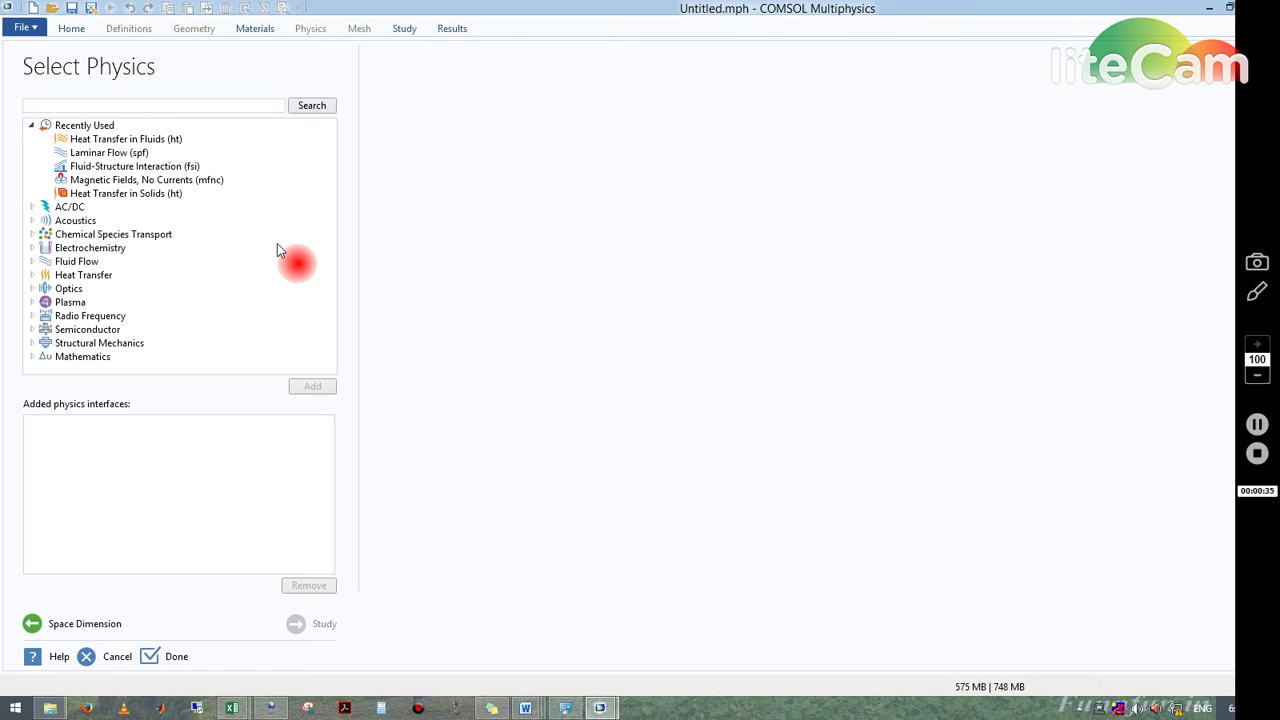
pyautogui.click(32, 261)
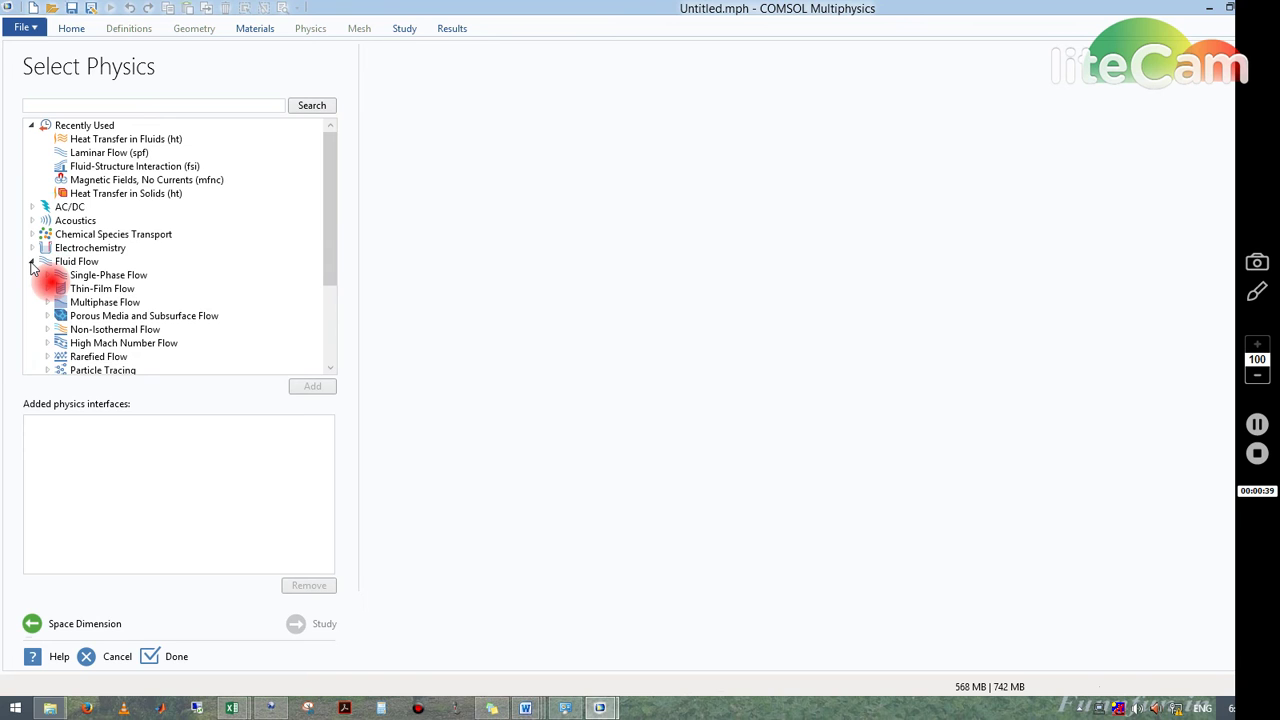
pyautogui.click(47, 275)
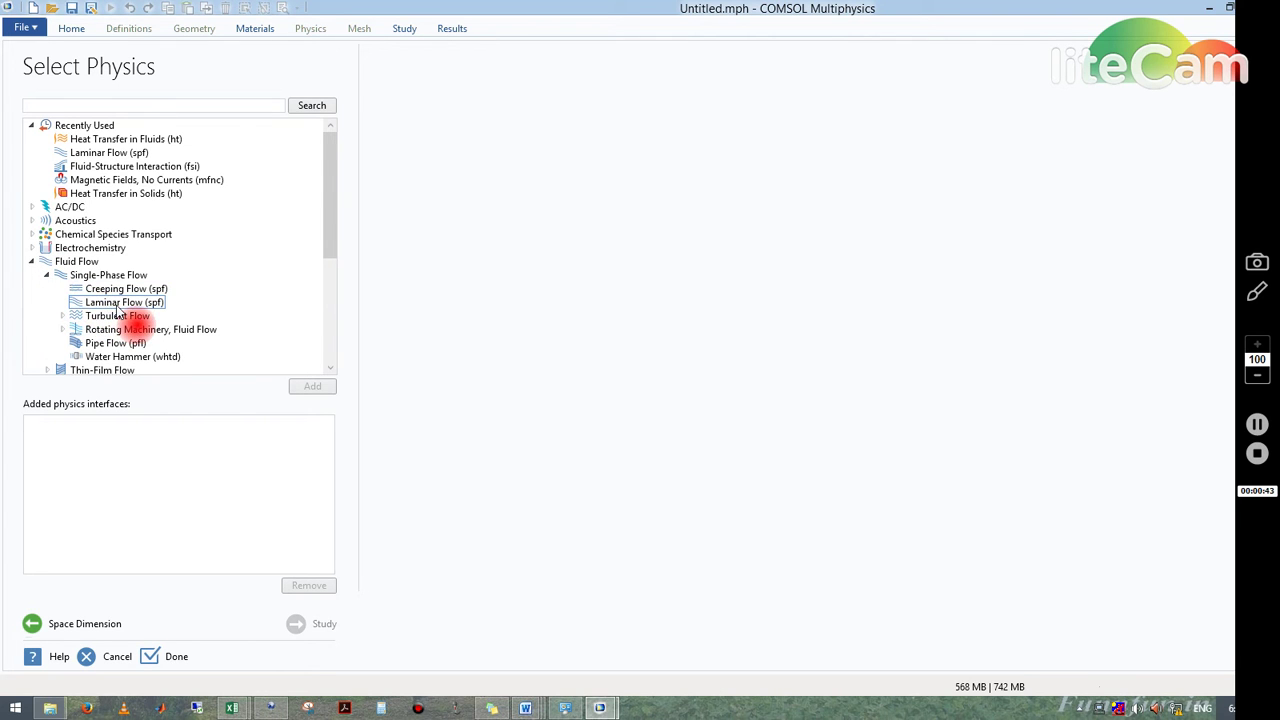
pyautogui.click(115, 303)
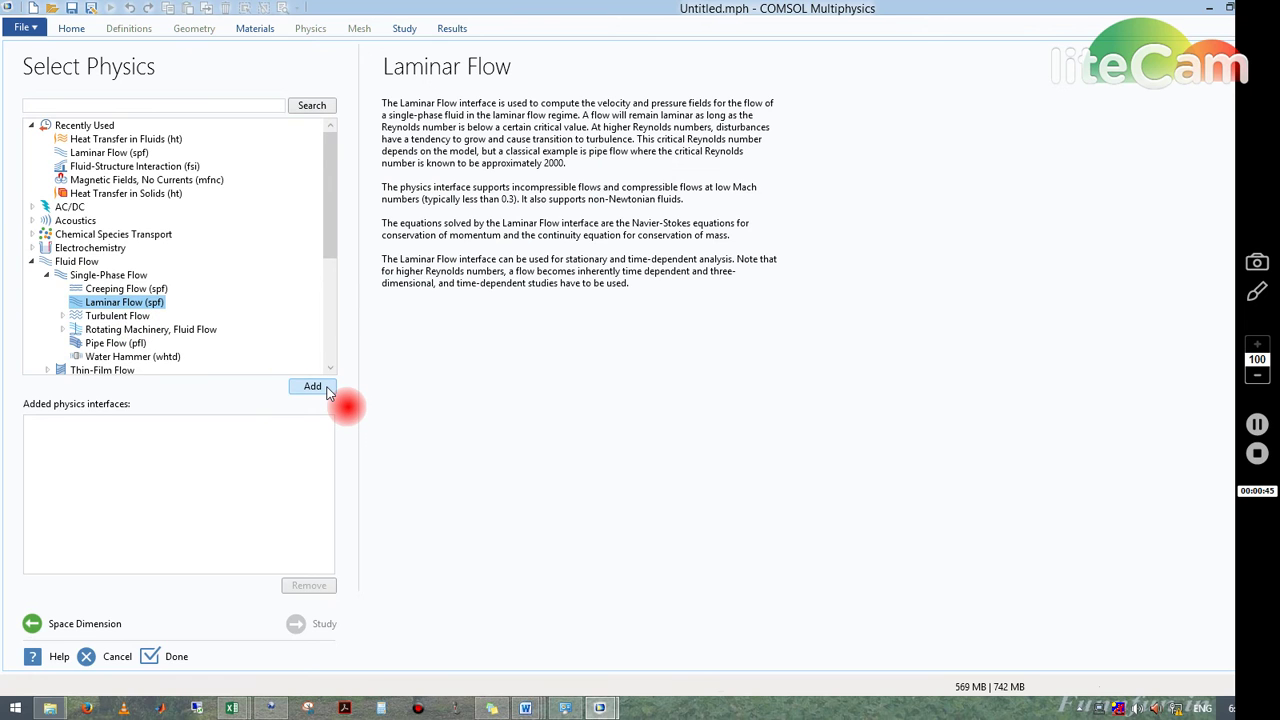
pyautogui.click(312, 387)
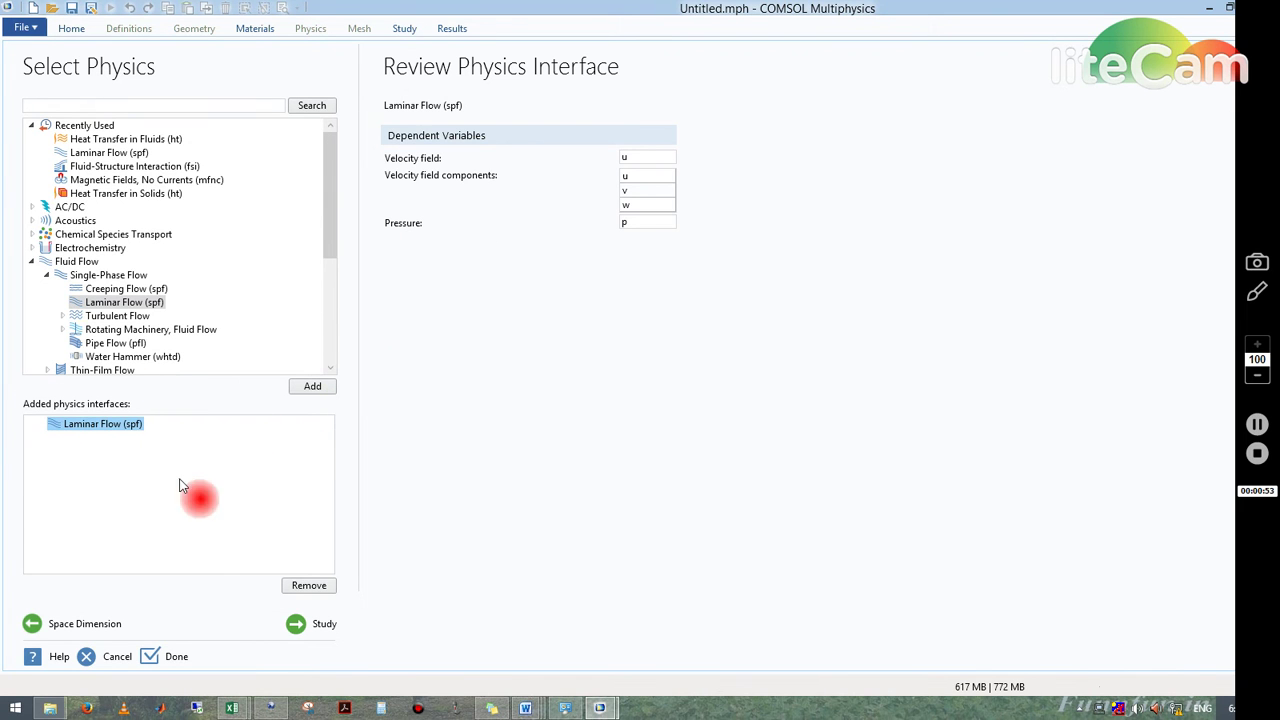
# Add a Time Dependent study and finish creating the model
pyautogui.click(320, 628)
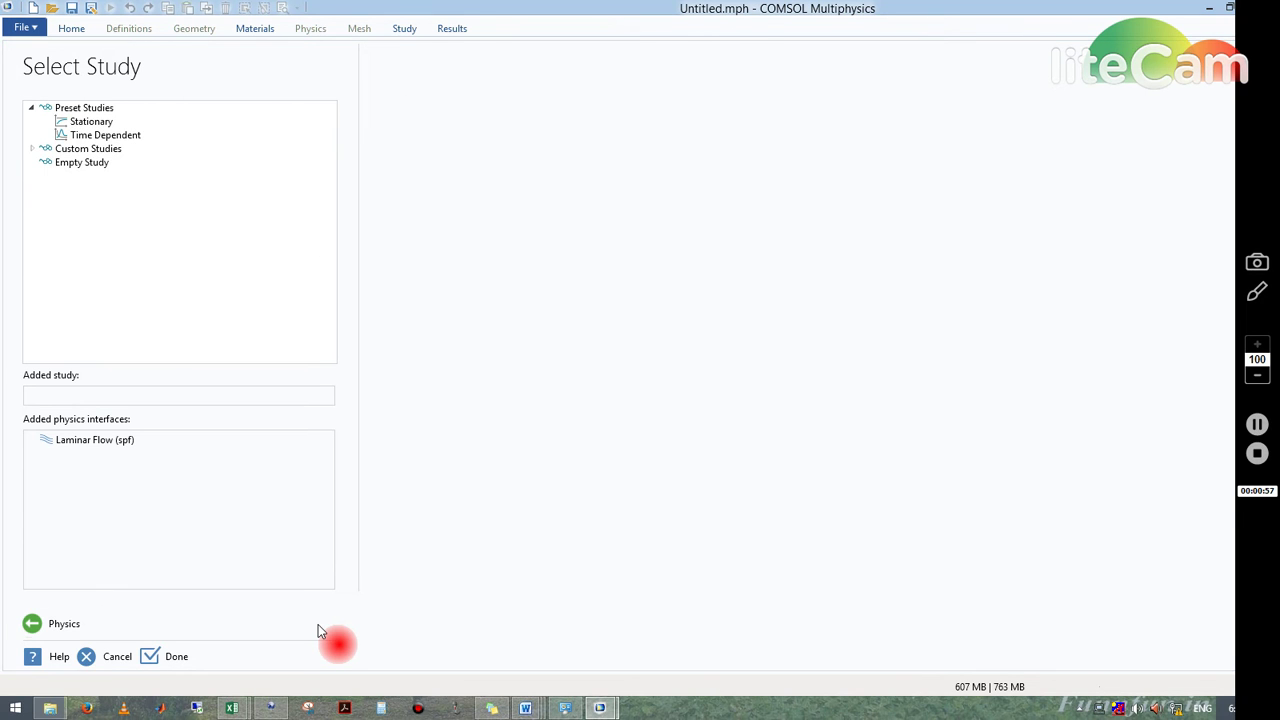
pyautogui.click(130, 136)
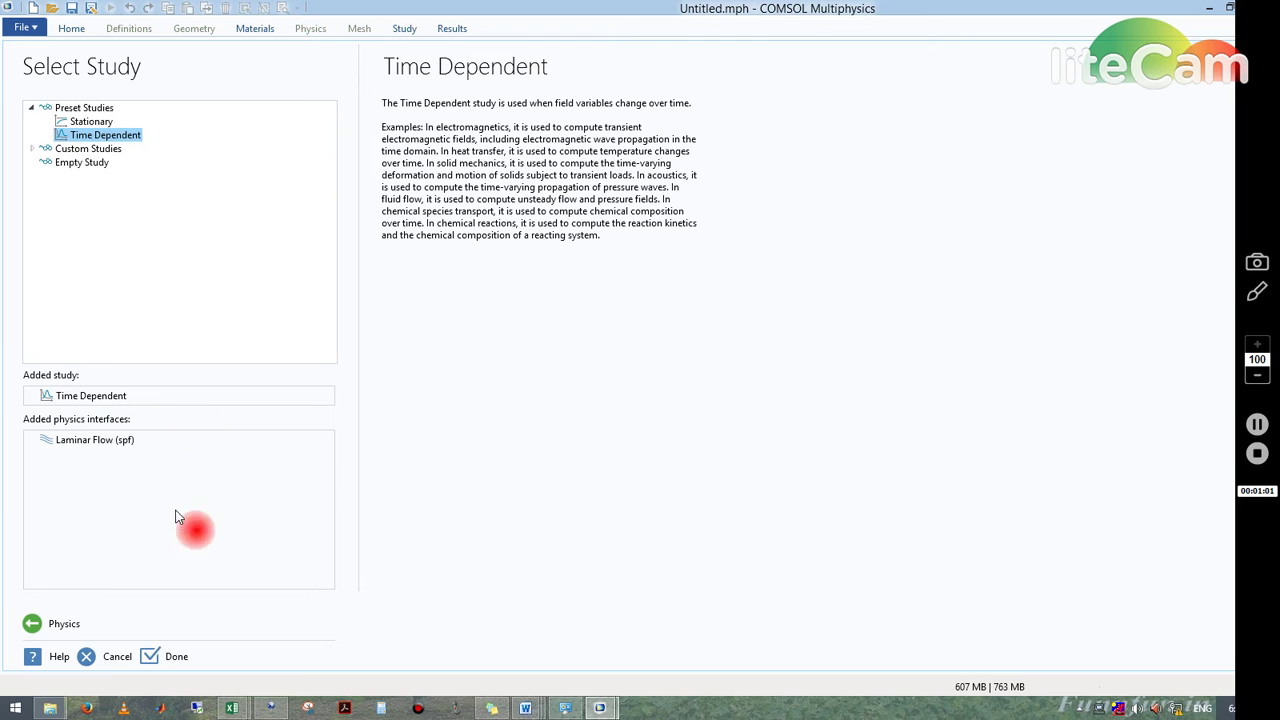
pyautogui.click(160, 656)
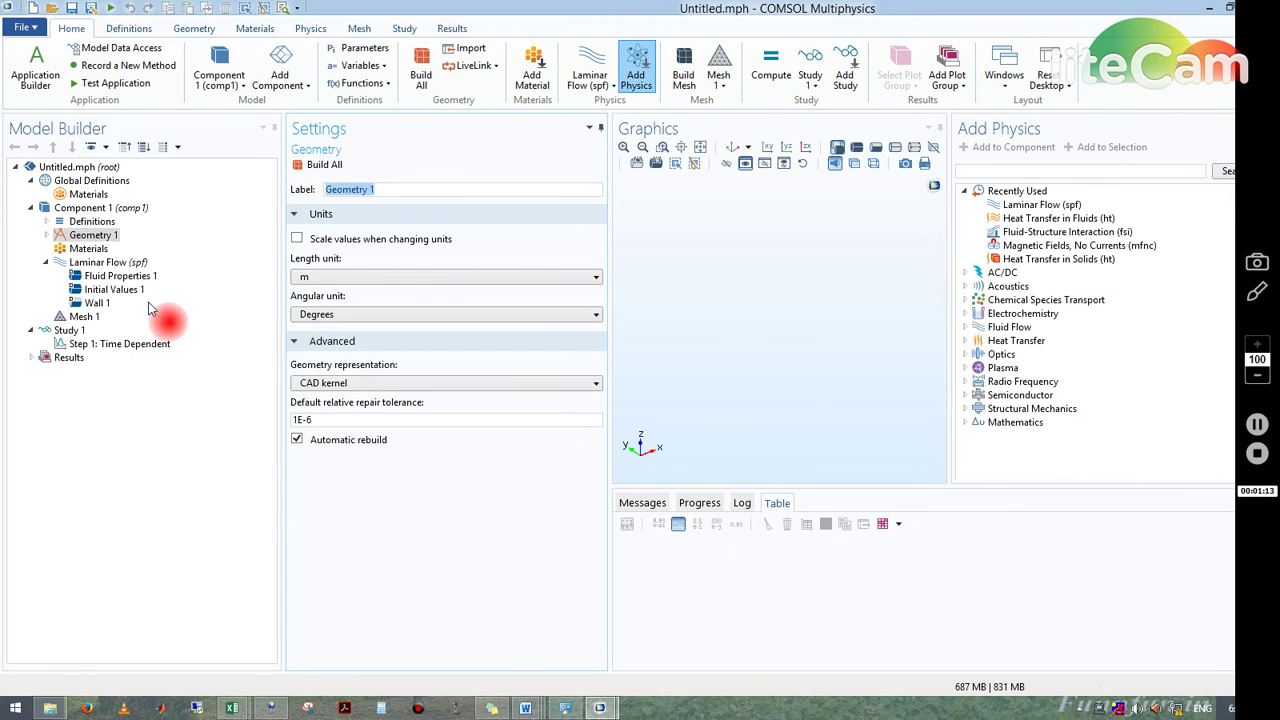
# Set the Geometry 1 length unit to centimetres
pyautogui.click(96, 236)
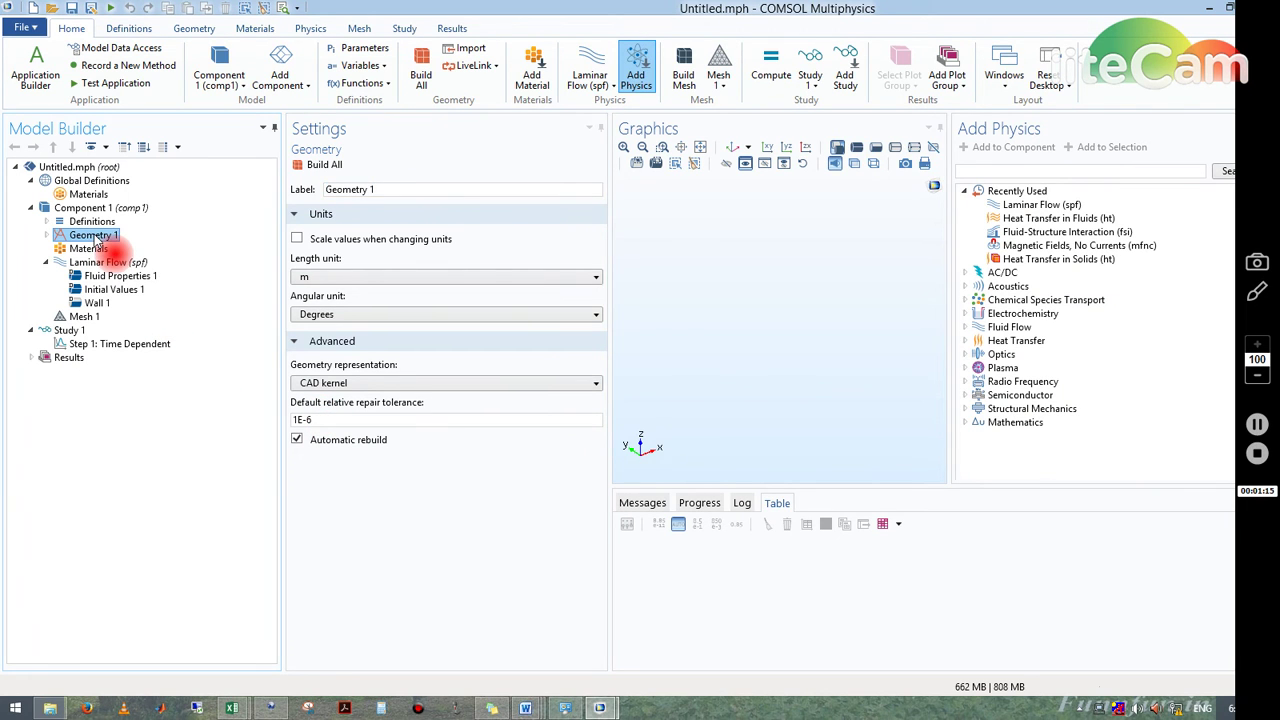
pyautogui.click(346, 277)
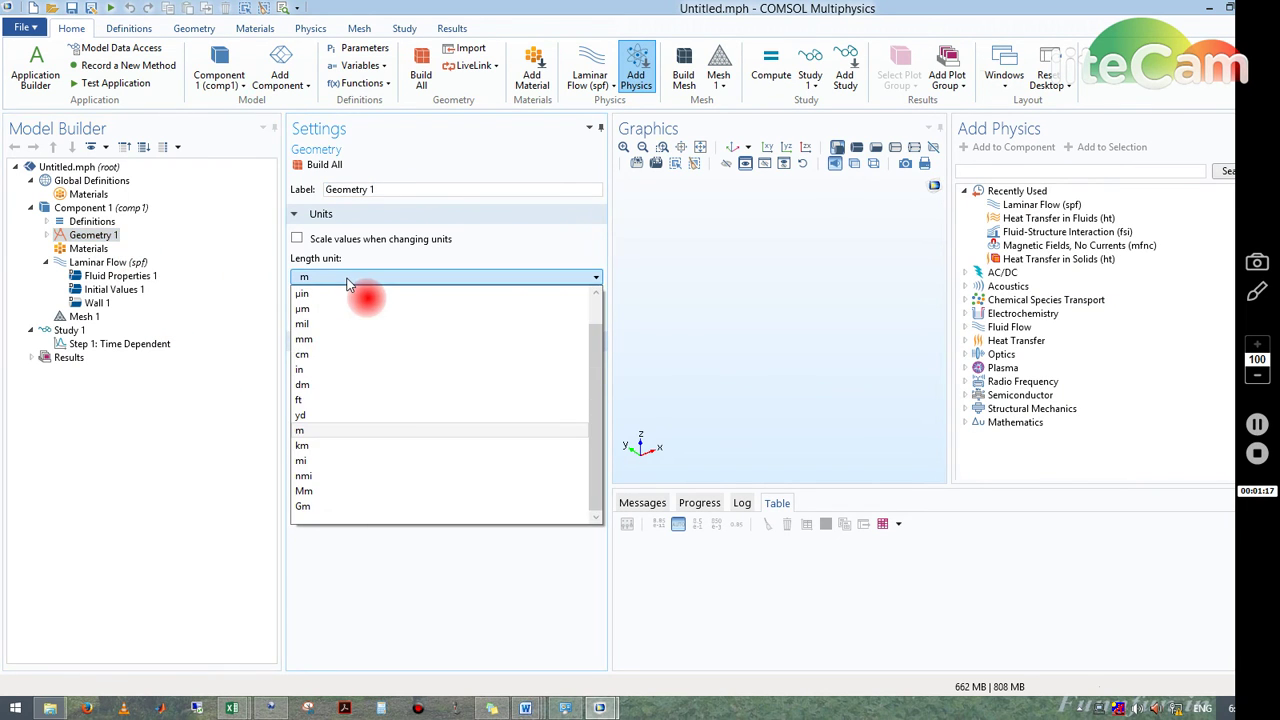
pyautogui.click(321, 356)
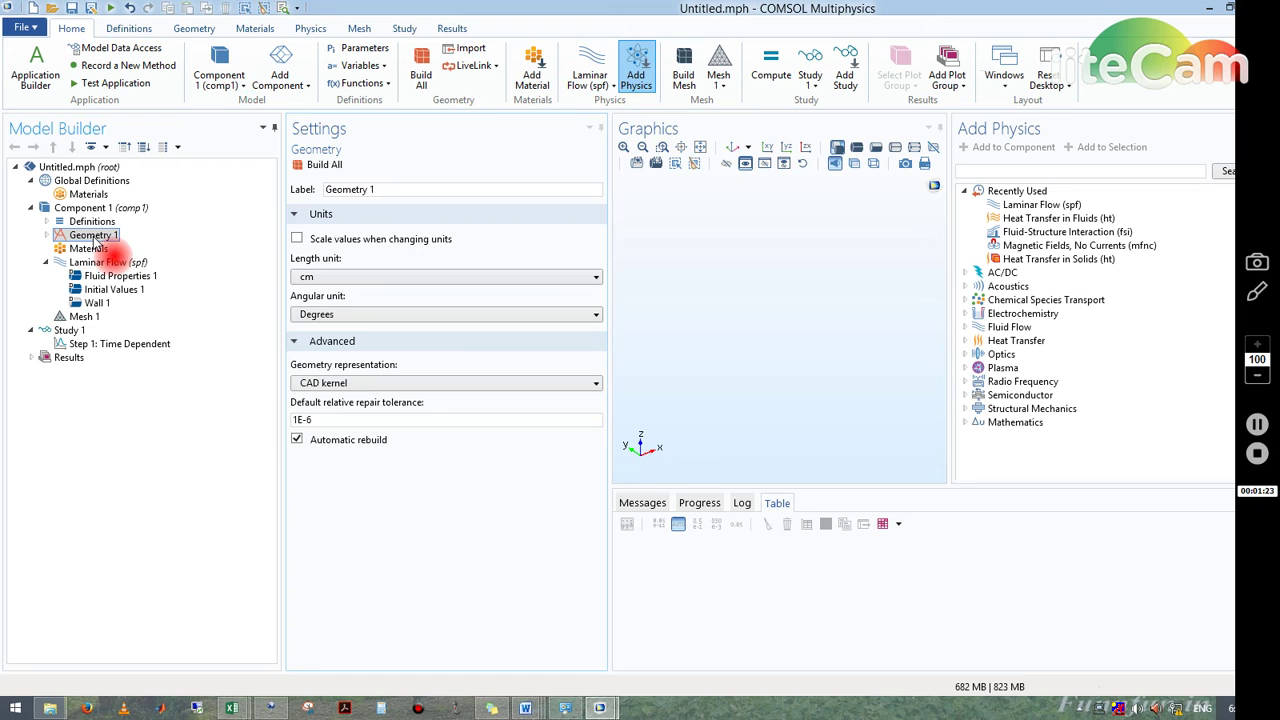
# Add and build a cylinder of radius 1 and height 10
pyautogui.rightClick(94, 236)
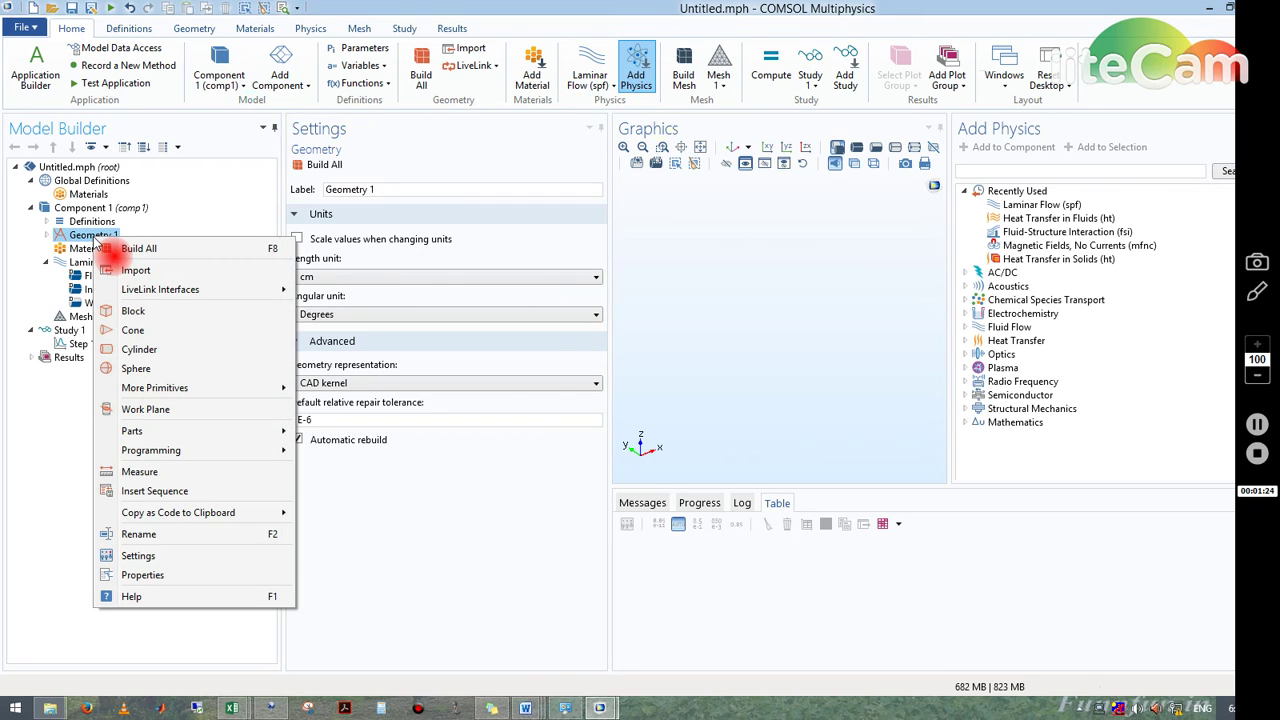
pyautogui.click(138, 349)
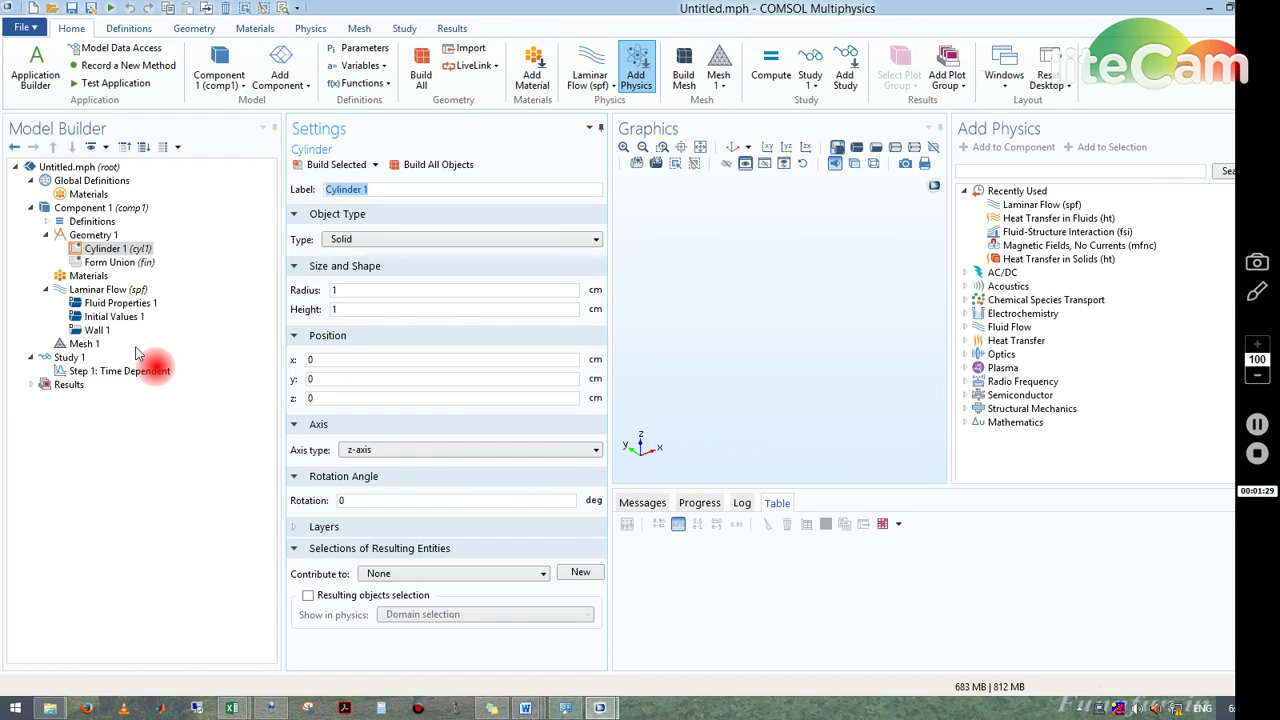
pyautogui.click(371, 290)
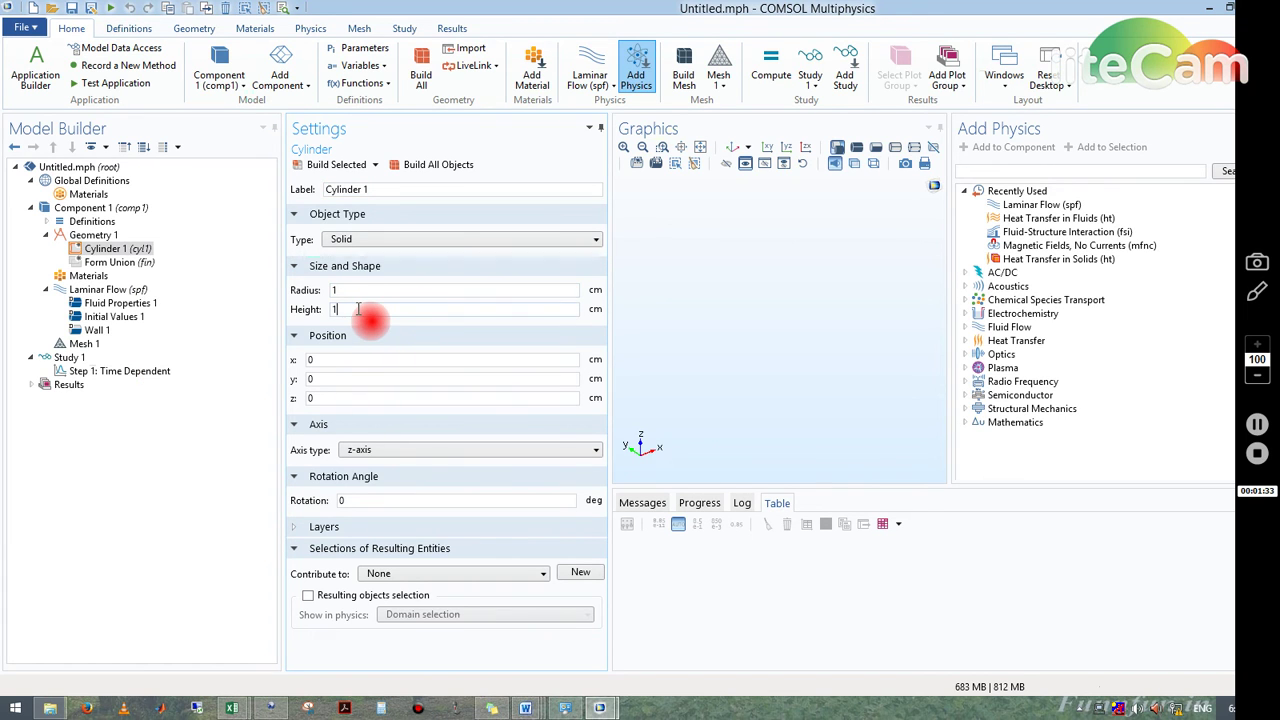
pyautogui.write('0')
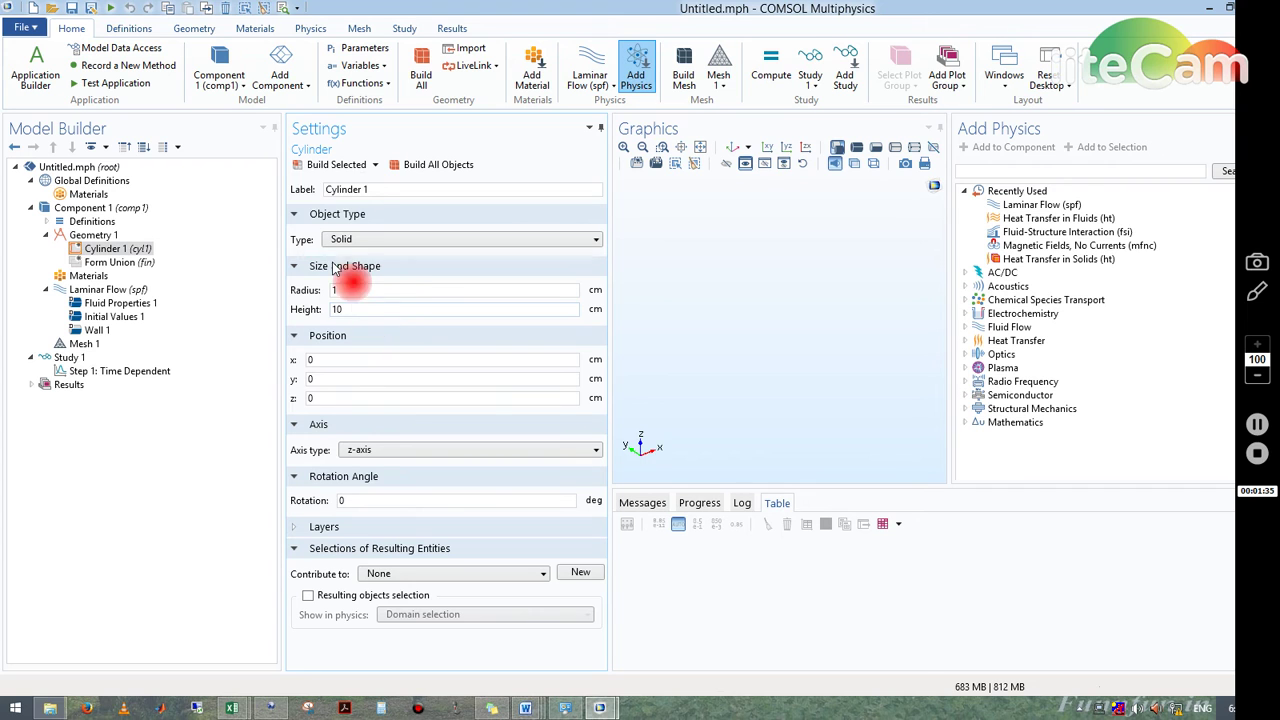
pyautogui.click(344, 170)
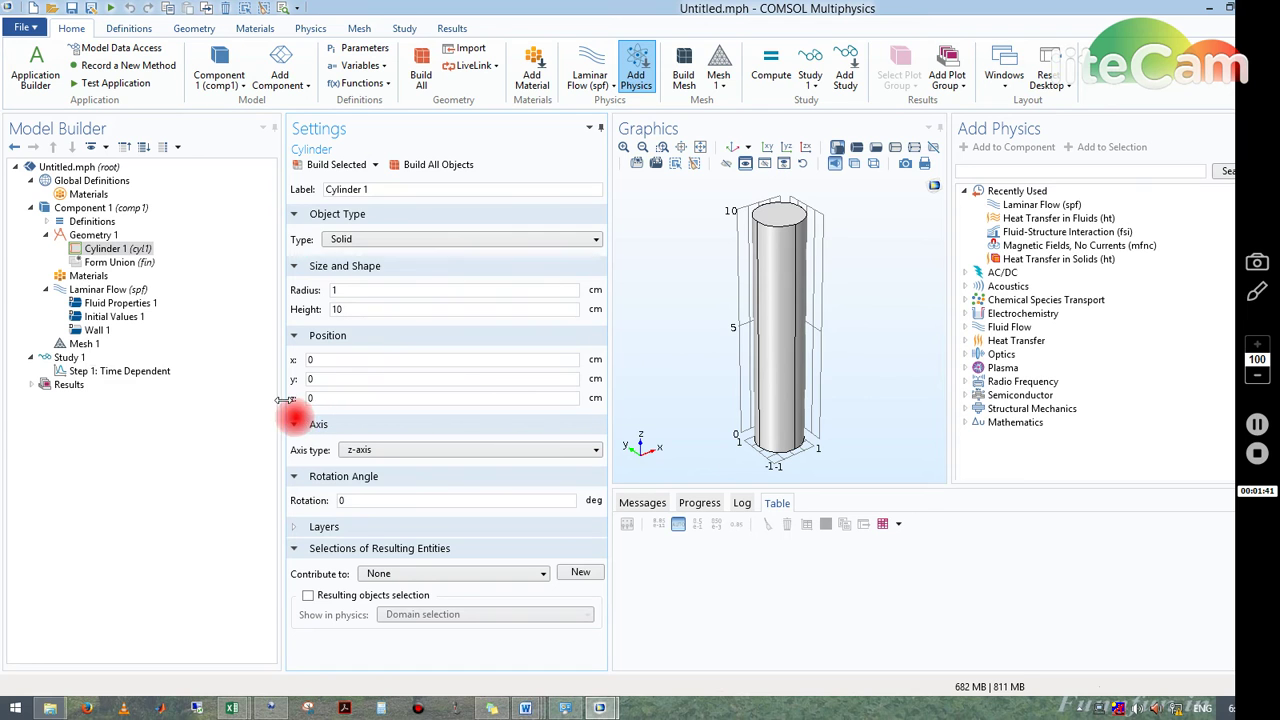
# Show the Laminar Flow (spf) settings with the time-dependent Navier–Stokes equations expanded
pyautogui.click(102, 292)
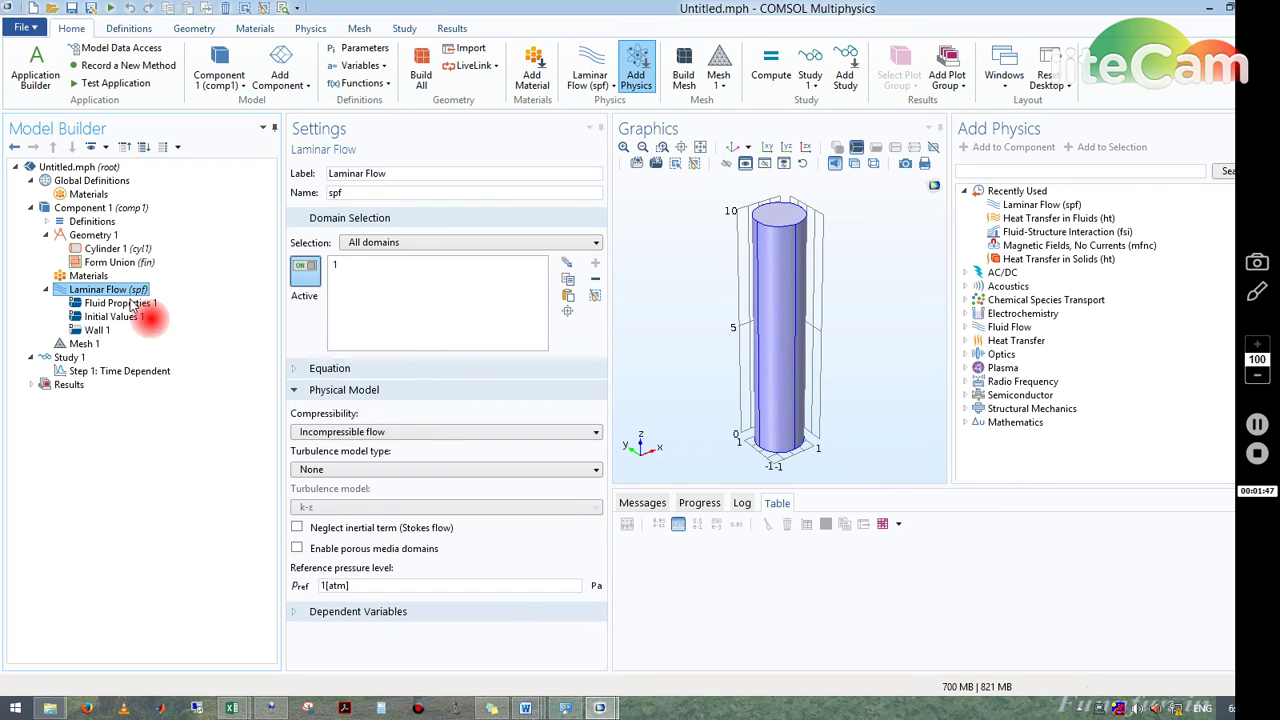
pyautogui.click(293, 370)
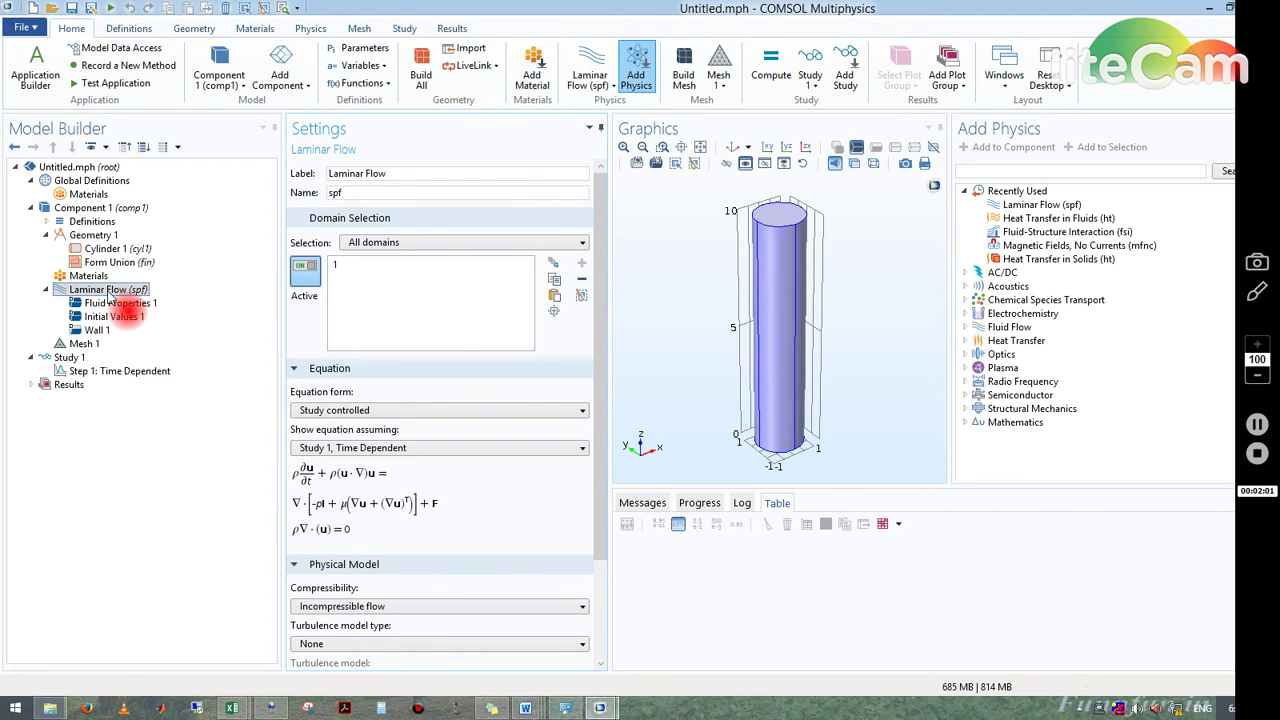
# Add an Outlet boundary condition to the Laminar Flow physics
pyautogui.rightClick(109, 297)
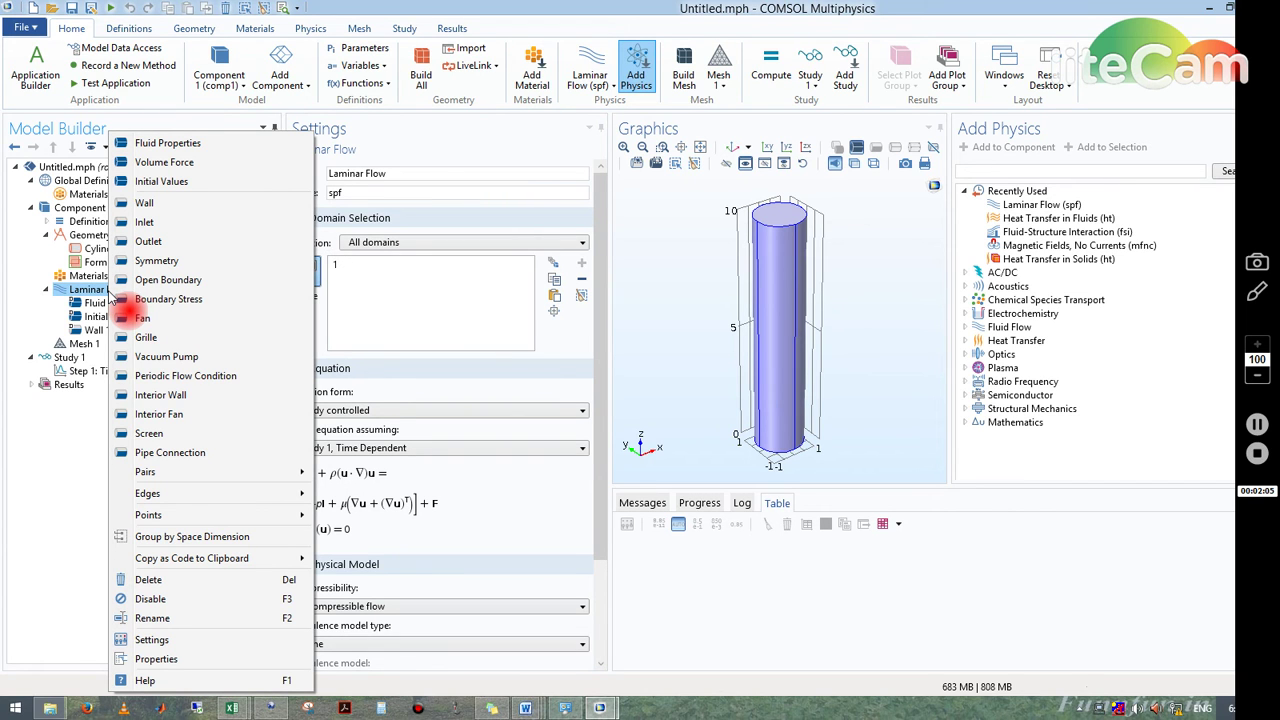
pyautogui.press('Escape')
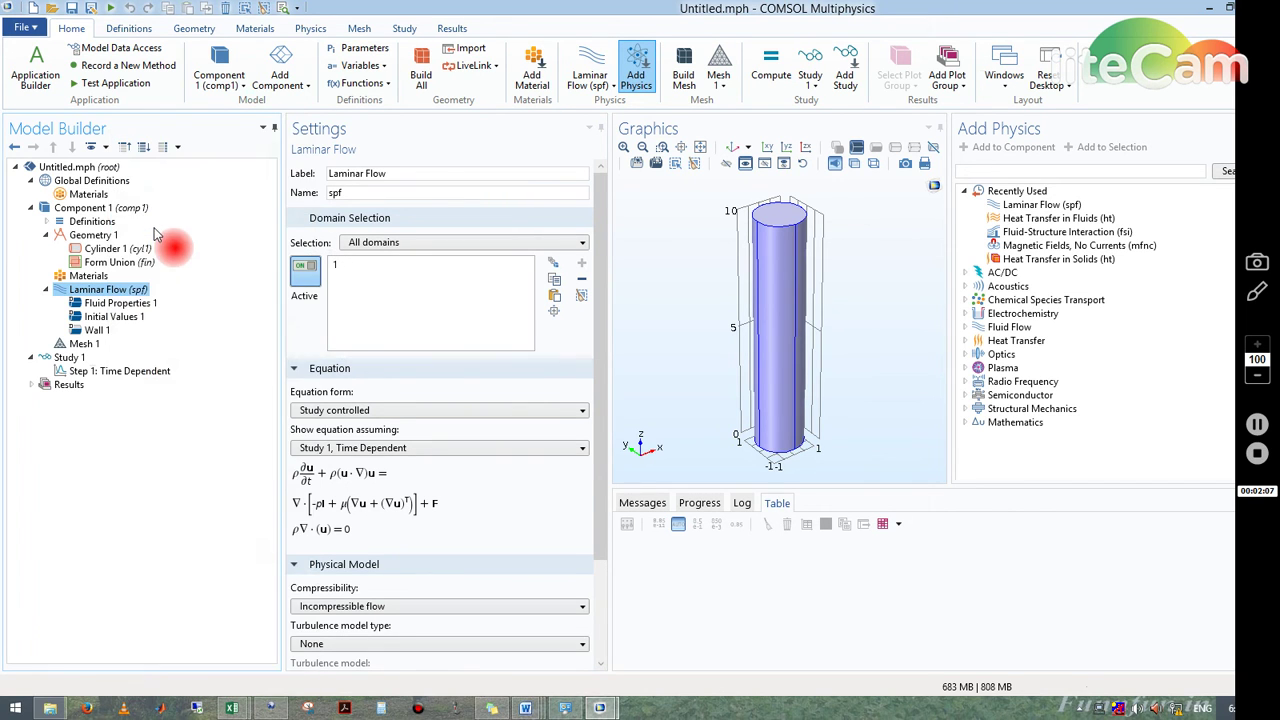
pyautogui.click(118, 290)
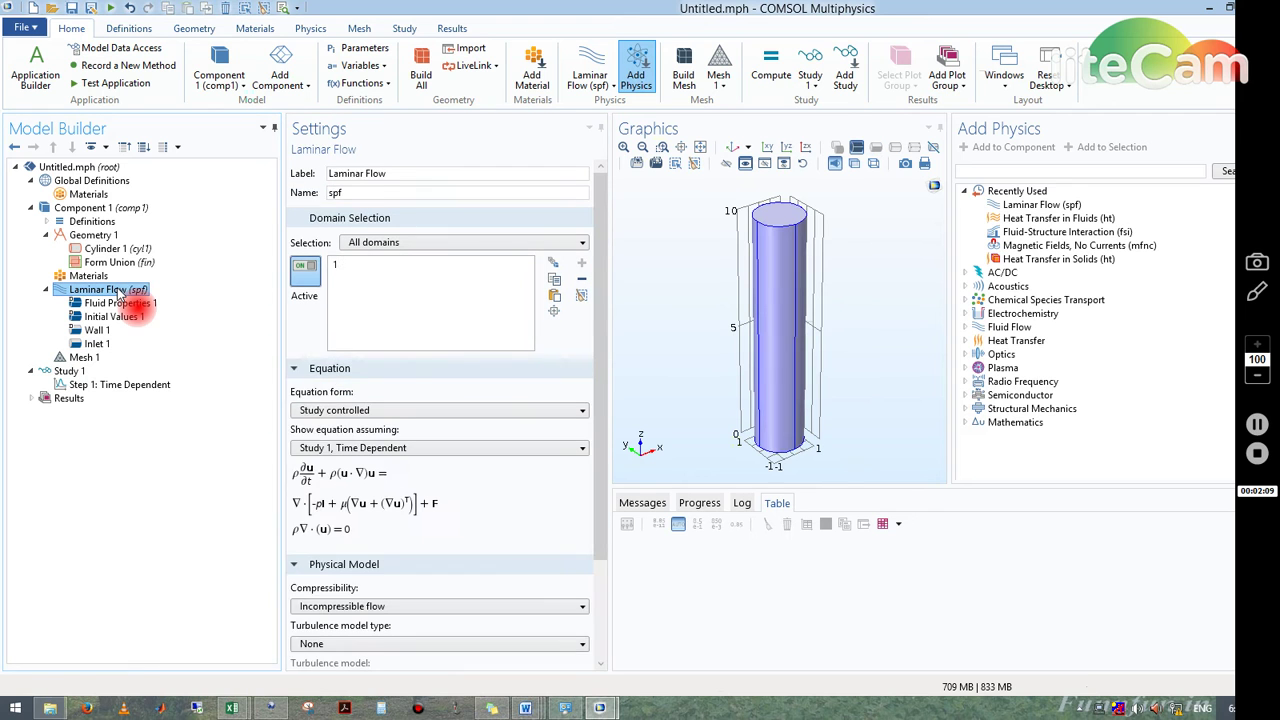
pyautogui.rightClick(118, 290)
pyautogui.click(165, 248)
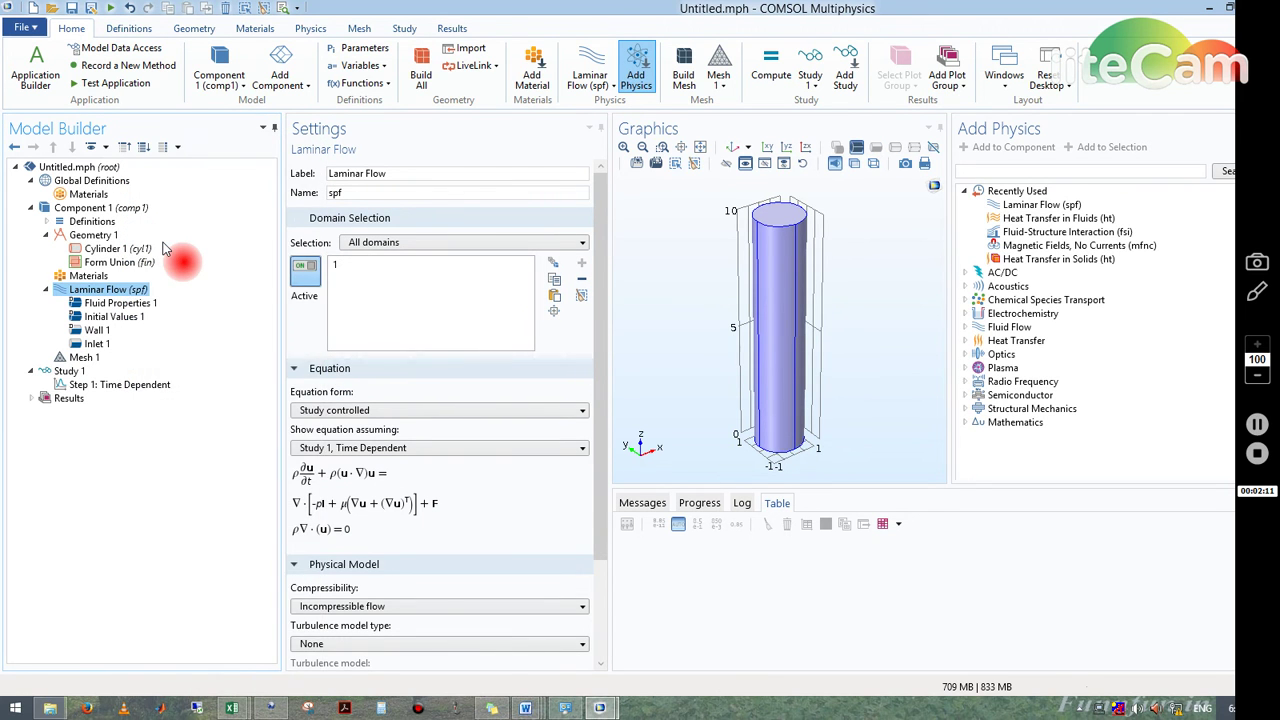
# Change Inlet 1 to a 20 Pa pressure condition and bring up Outlet 1
pyautogui.click(86, 346)
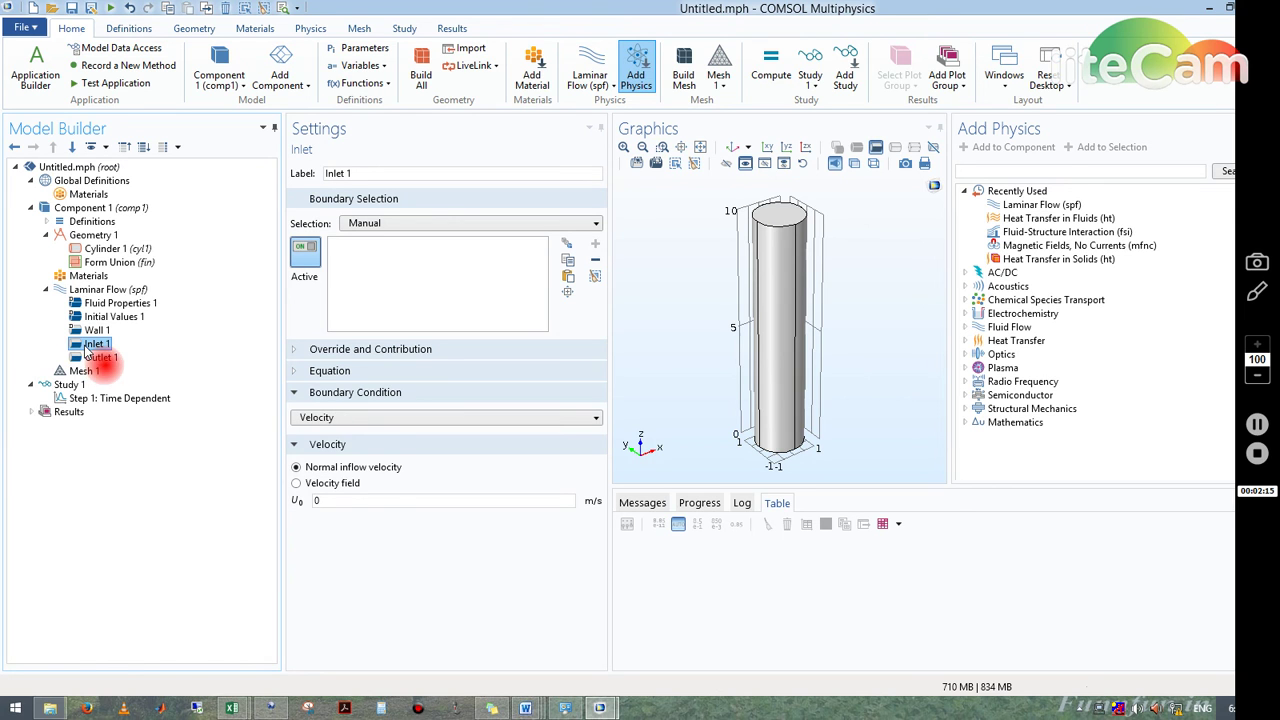
pyautogui.click(400, 419)
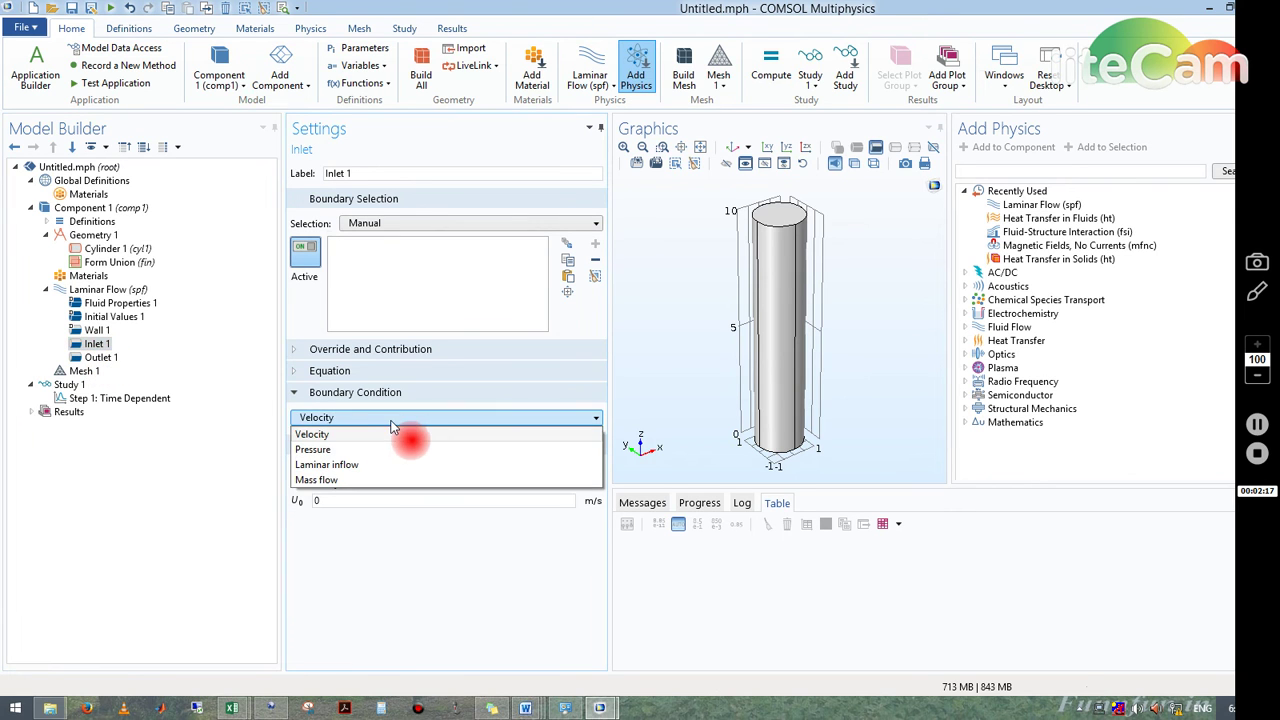
pyautogui.click(340, 449)
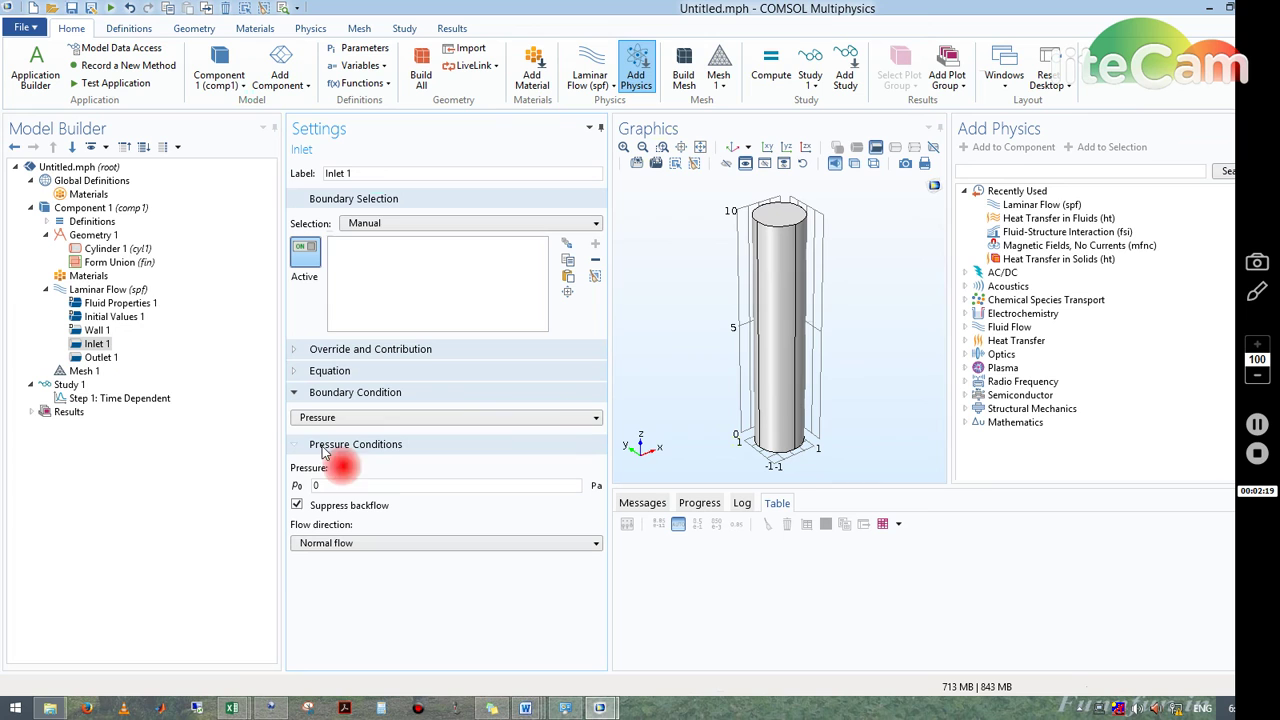
pyautogui.write('2')
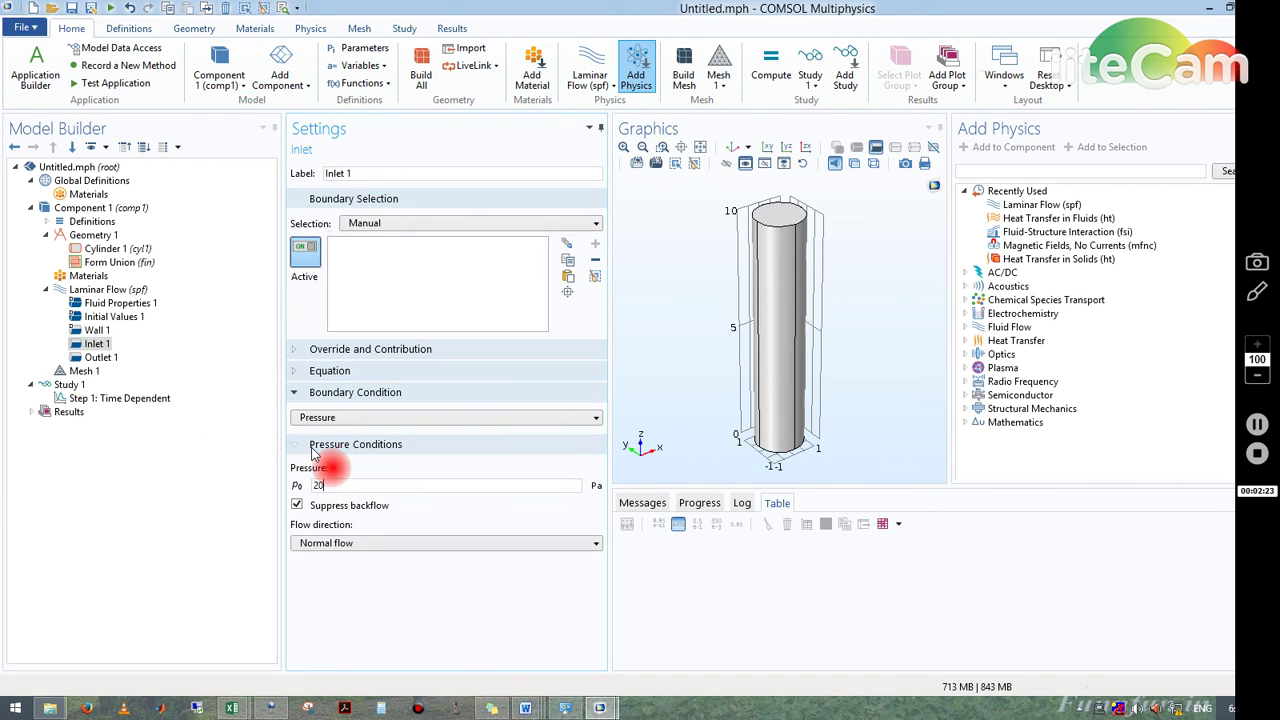
pyautogui.click(103, 365)
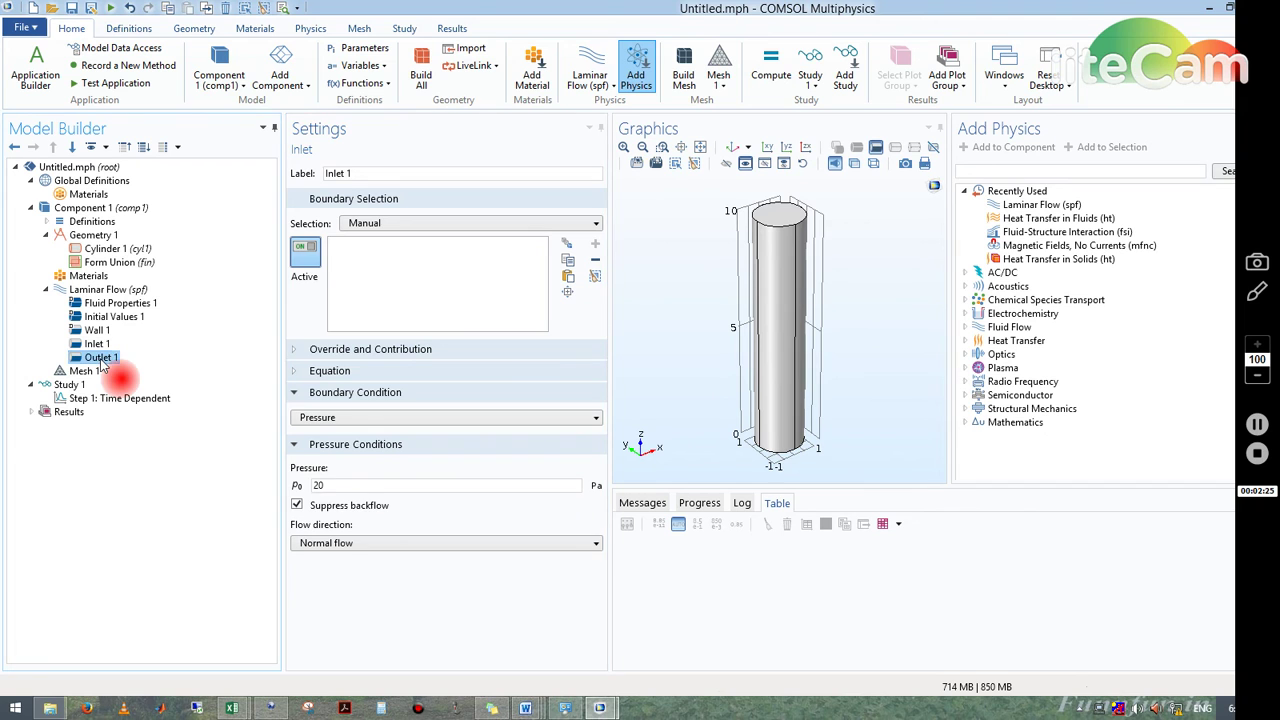
pyautogui.click(360, 488)
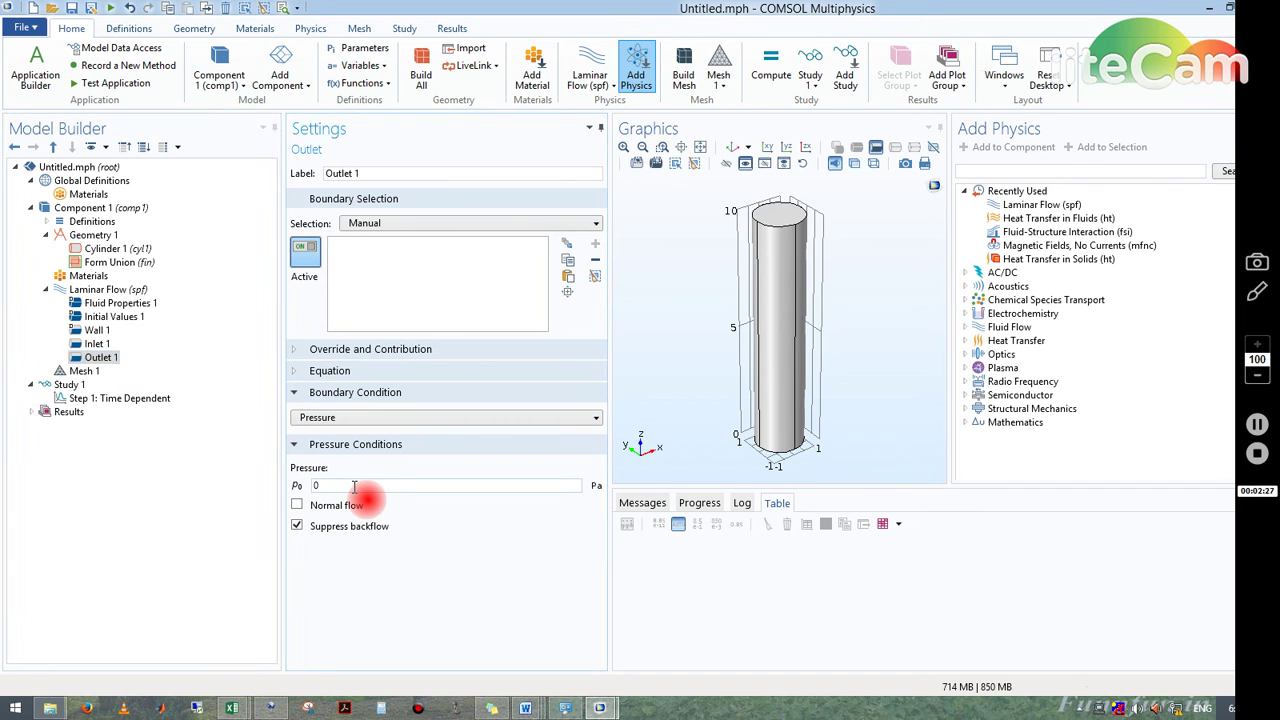
# Assign the cylinder's bottom face (boundary 3) to Inlet 1
pyautogui.click(98, 344)
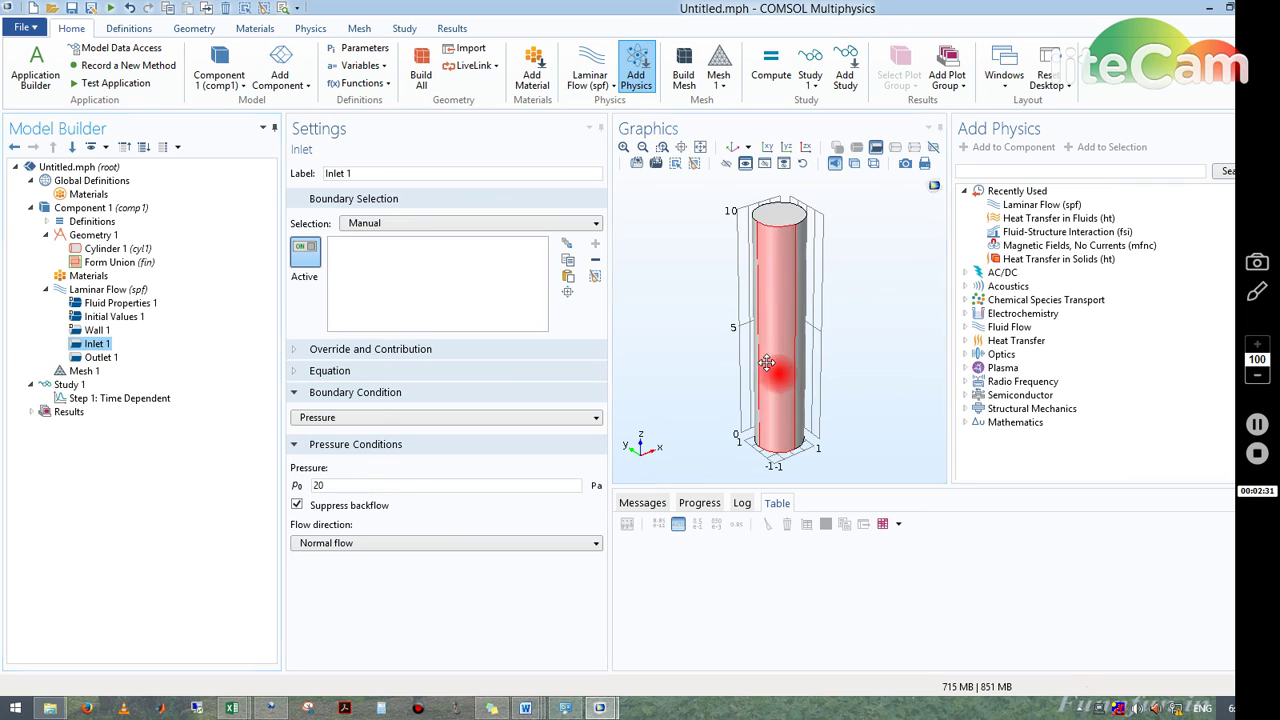
pyautogui.moveTo(766, 362); pyautogui.dragTo(806, 277)
pyautogui.click(777, 452)
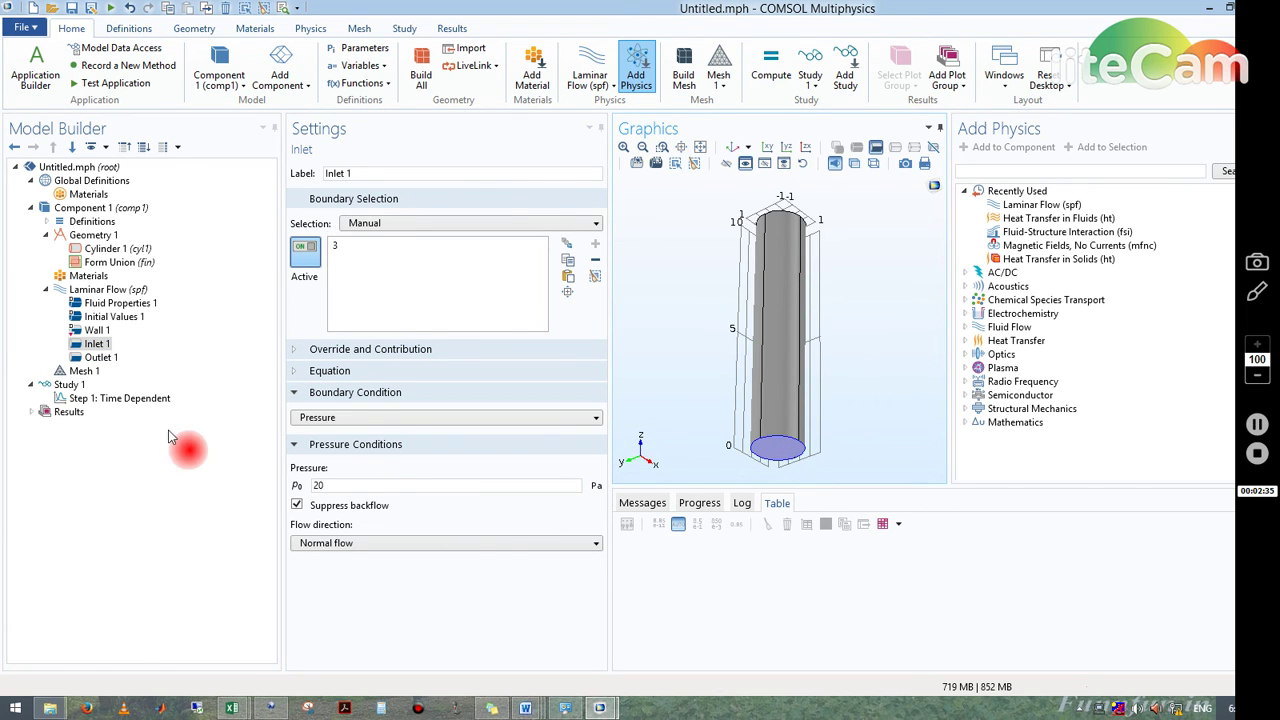
# Assign the cylinder's top face (boundary 4) to Outlet 1
pyautogui.click(100, 358)
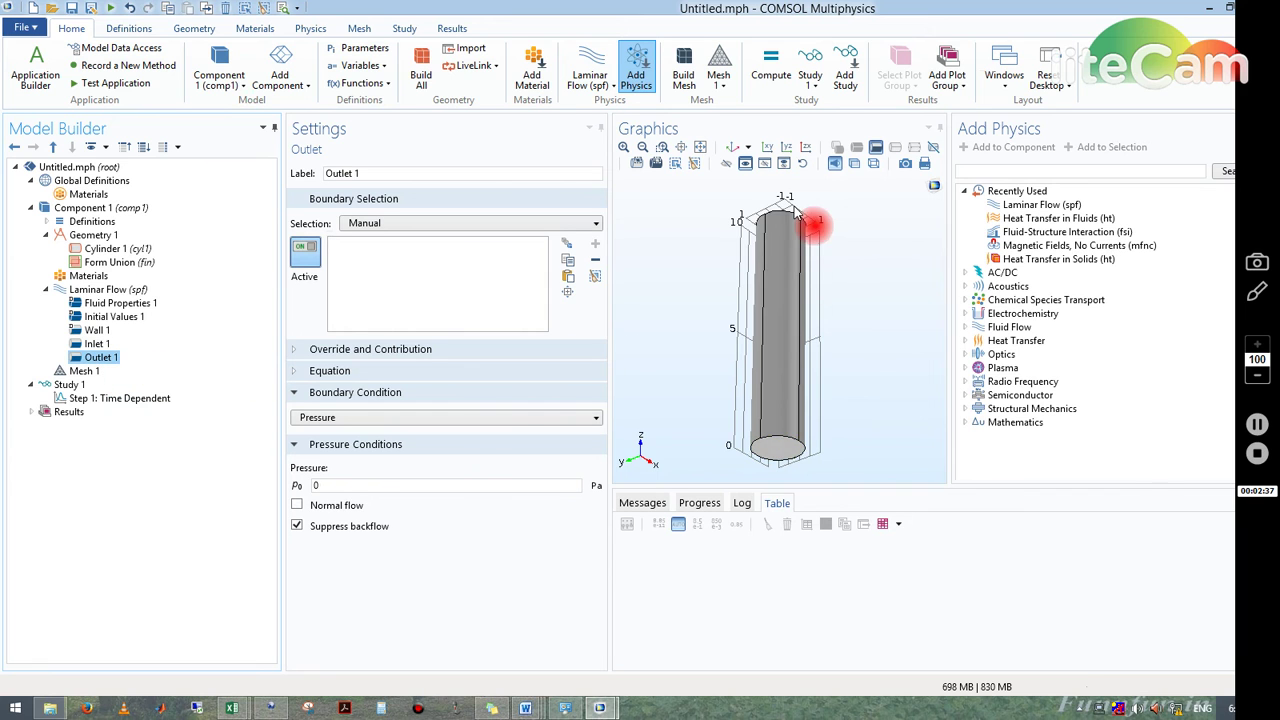
pyautogui.moveTo(800, 223)
pyautogui.mouseDown()
pyautogui.moveTo(759, 307)
pyautogui.moveTo(809, 251)
pyautogui.mouseUp()
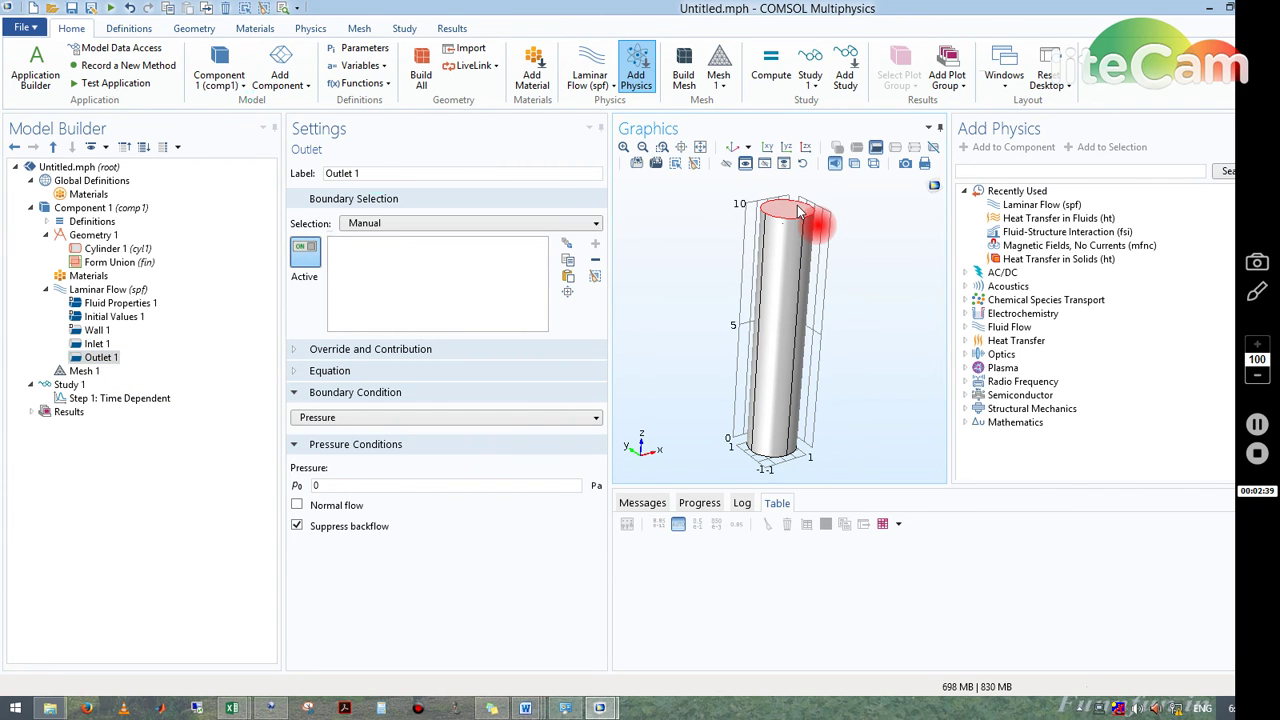
pyautogui.click(799, 210)
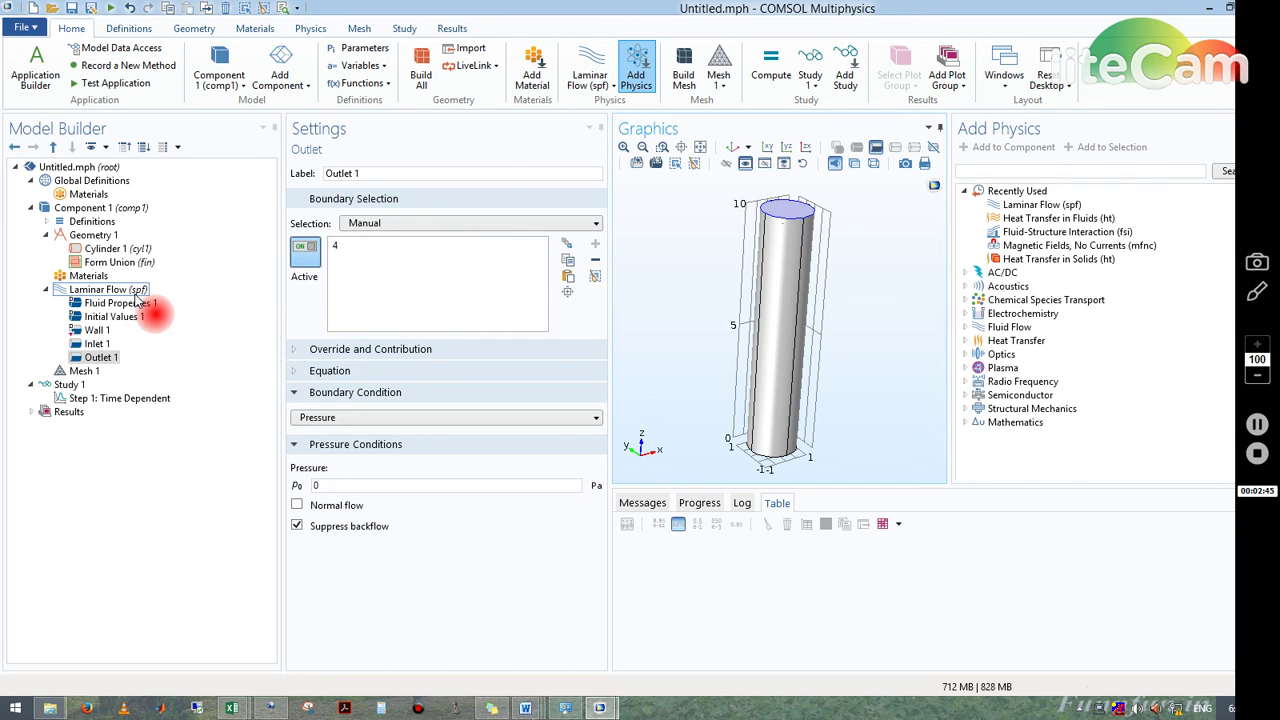
# Build a physics-controlled Coarser mesh on the pipe and rotate to inspect it
pyautogui.click(77, 373)
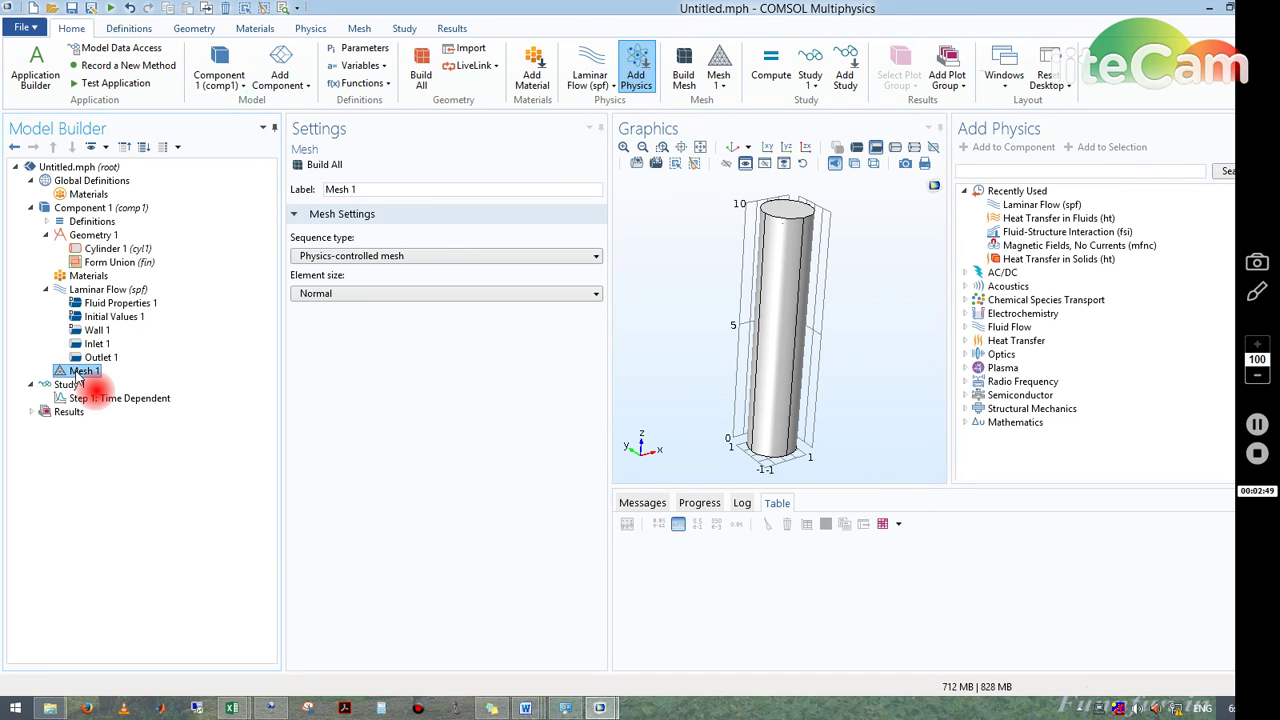
pyautogui.click(459, 298)
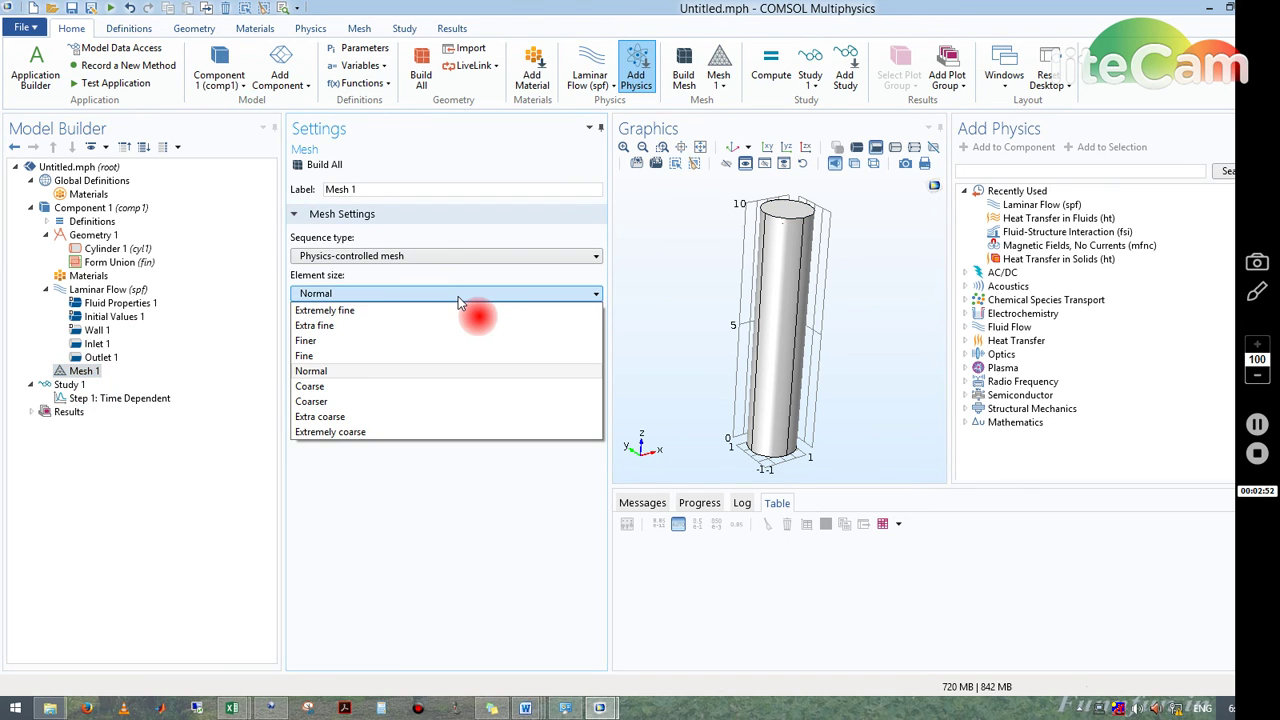
pyautogui.click(339, 402)
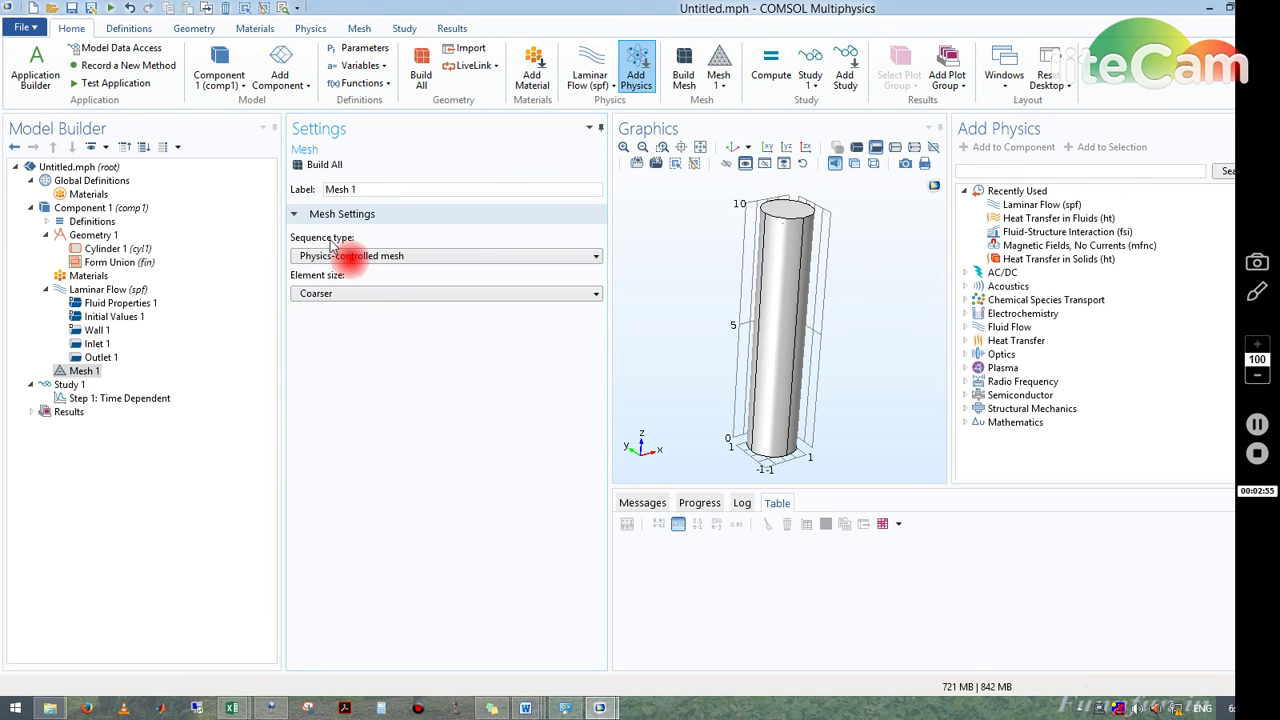
pyautogui.click(320, 166)
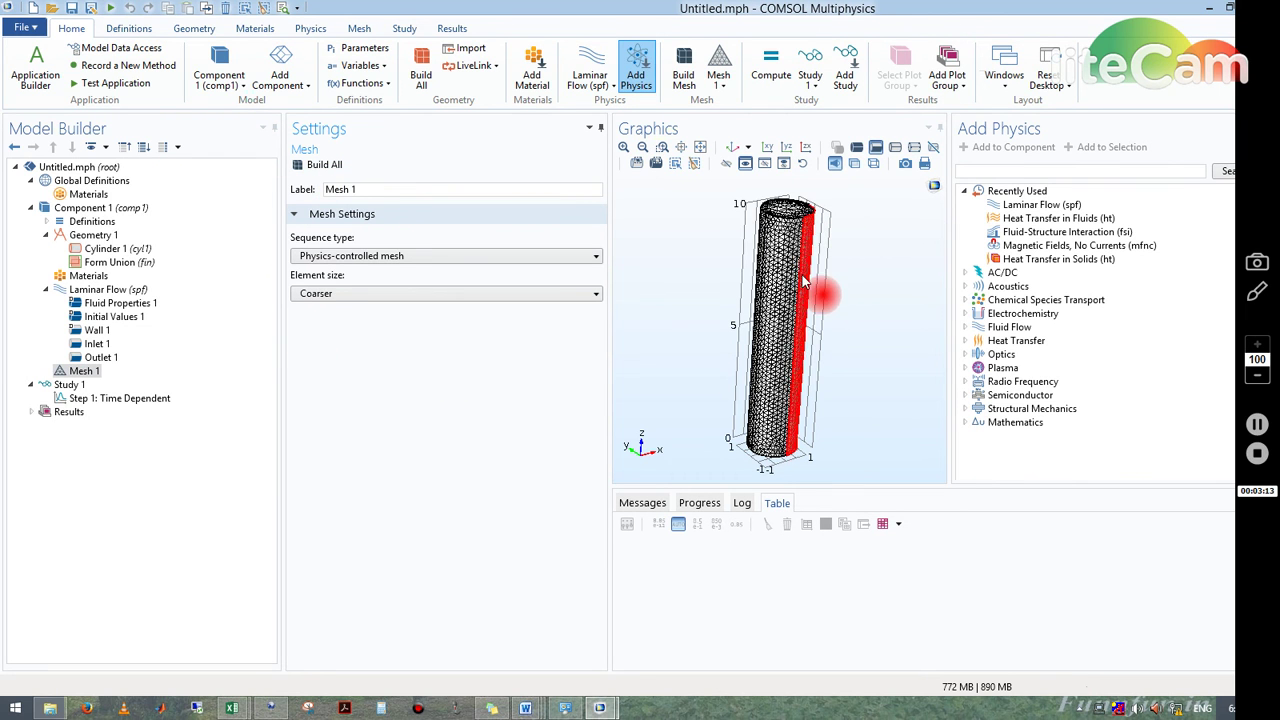
pyautogui.moveTo(820, 286)
pyautogui.mouseDown()
pyautogui.moveTo(745, 260)
pyautogui.moveTo(654, 271)
pyautogui.mouseUp()
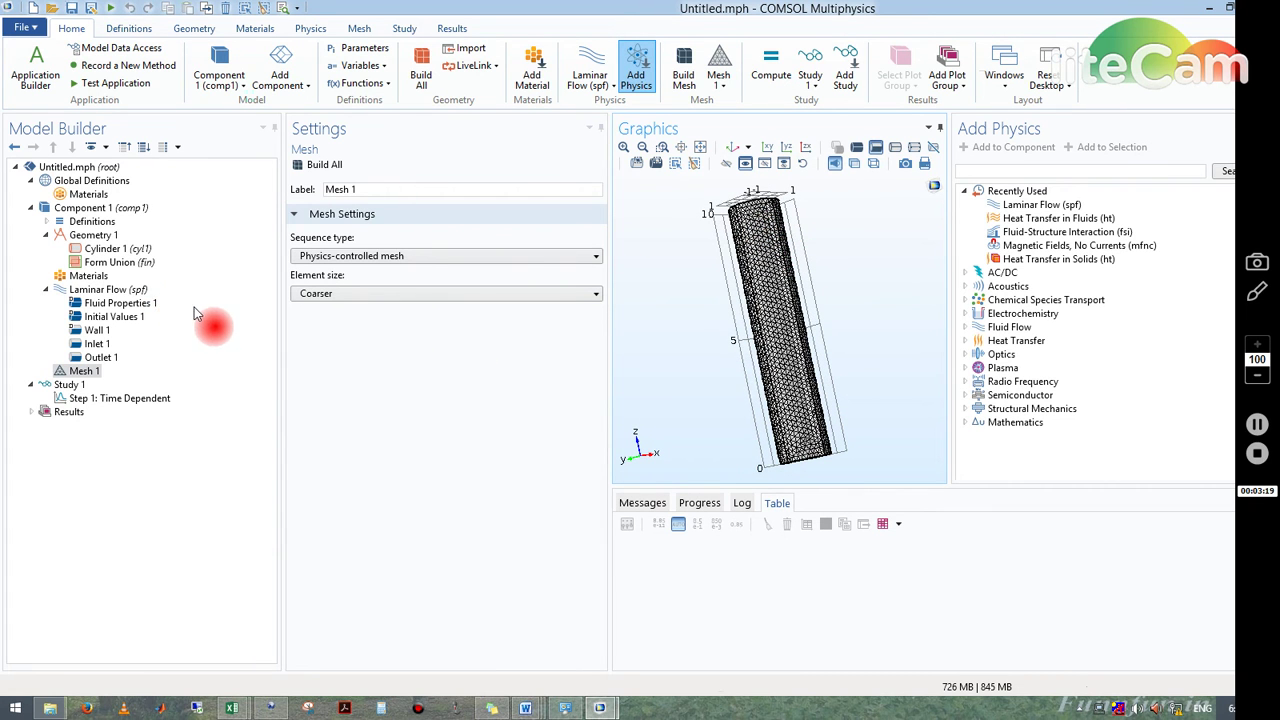
# Make the fluid density user-defined at 1000 kg/m³
pyautogui.click(89, 278)
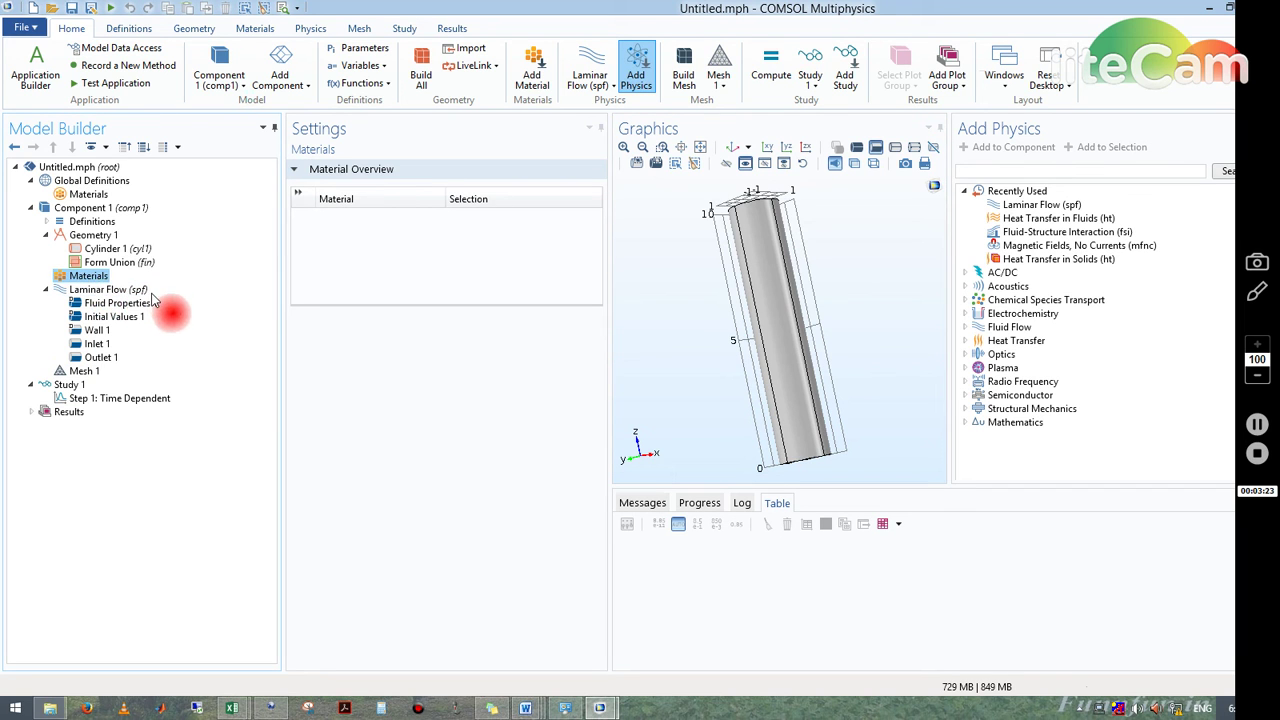
pyautogui.click(148, 302)
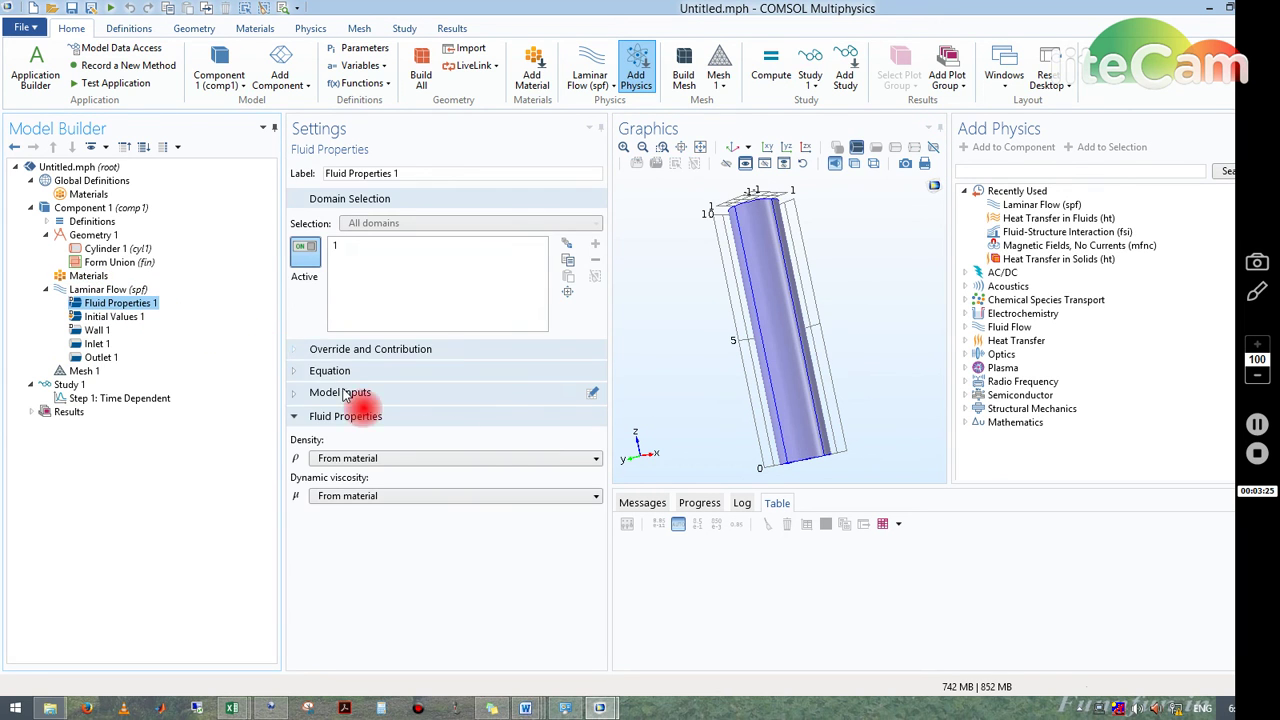
pyautogui.click(459, 459)
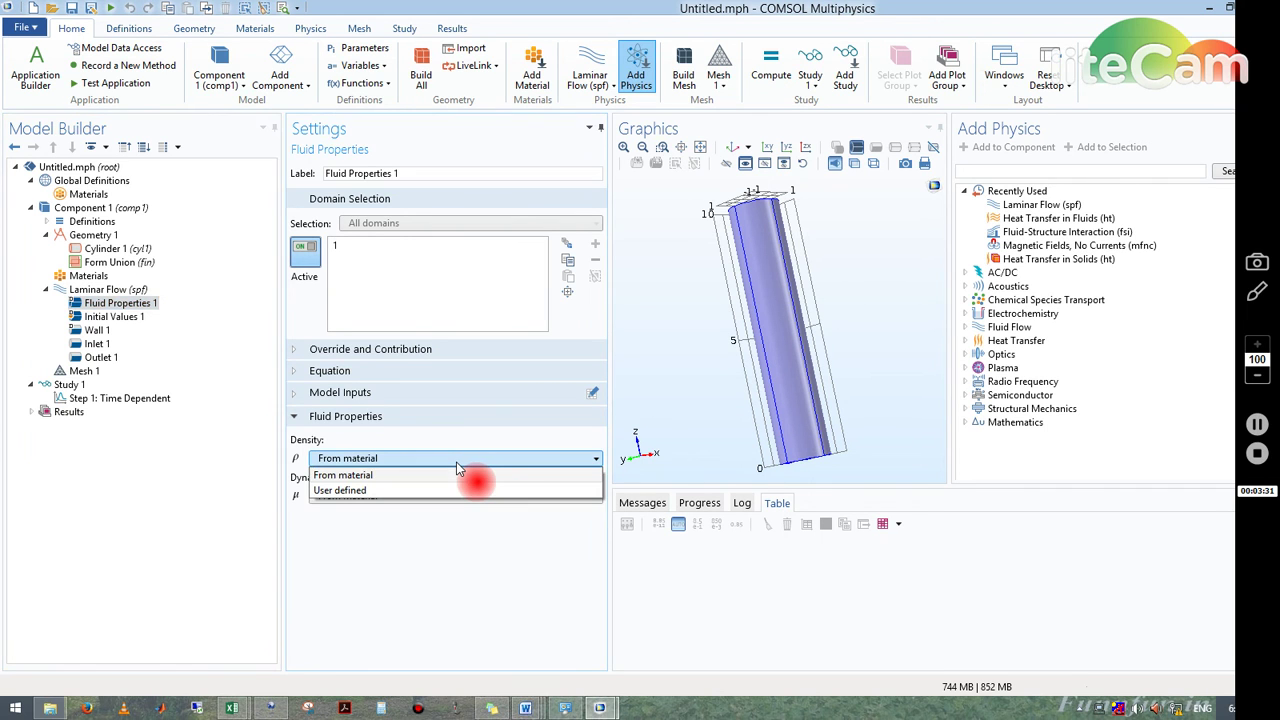
pyautogui.click(385, 490)
pyautogui.write('1000')
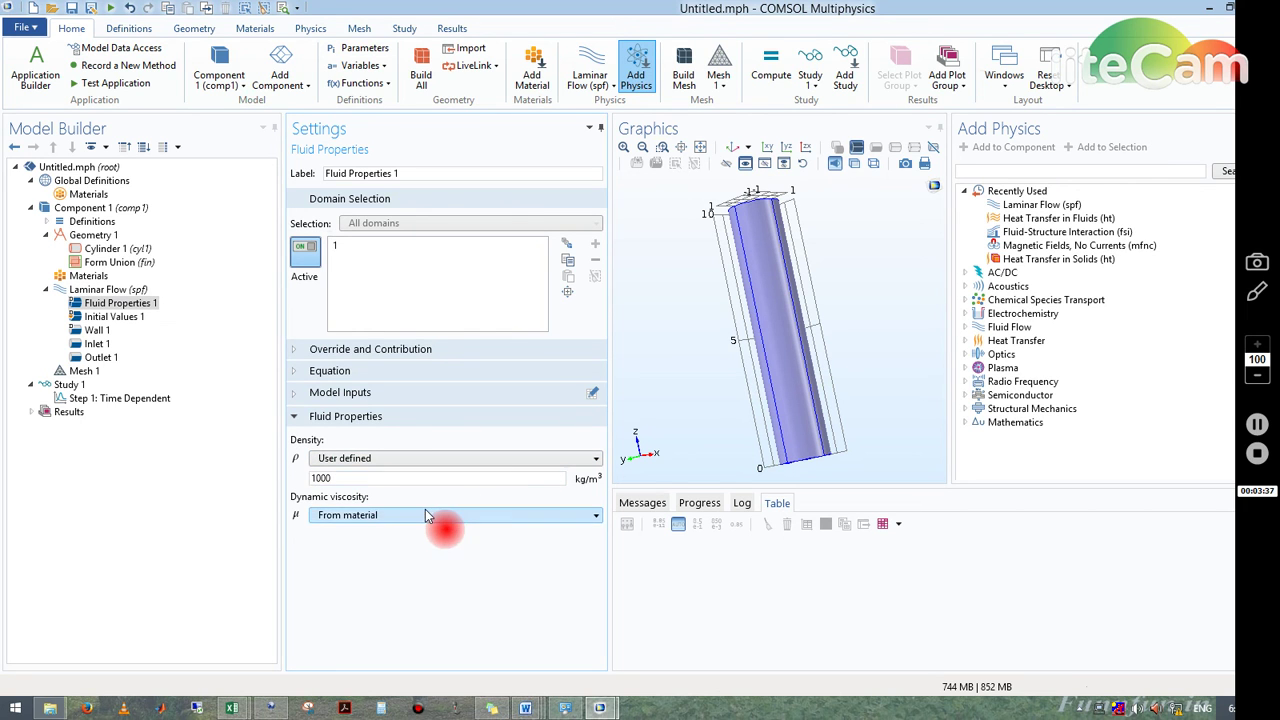
# Make the dynamic viscosity user-defined at 0.01 Pa·s
pyautogui.doubleClick(428, 520)
pyautogui.click(428, 520)
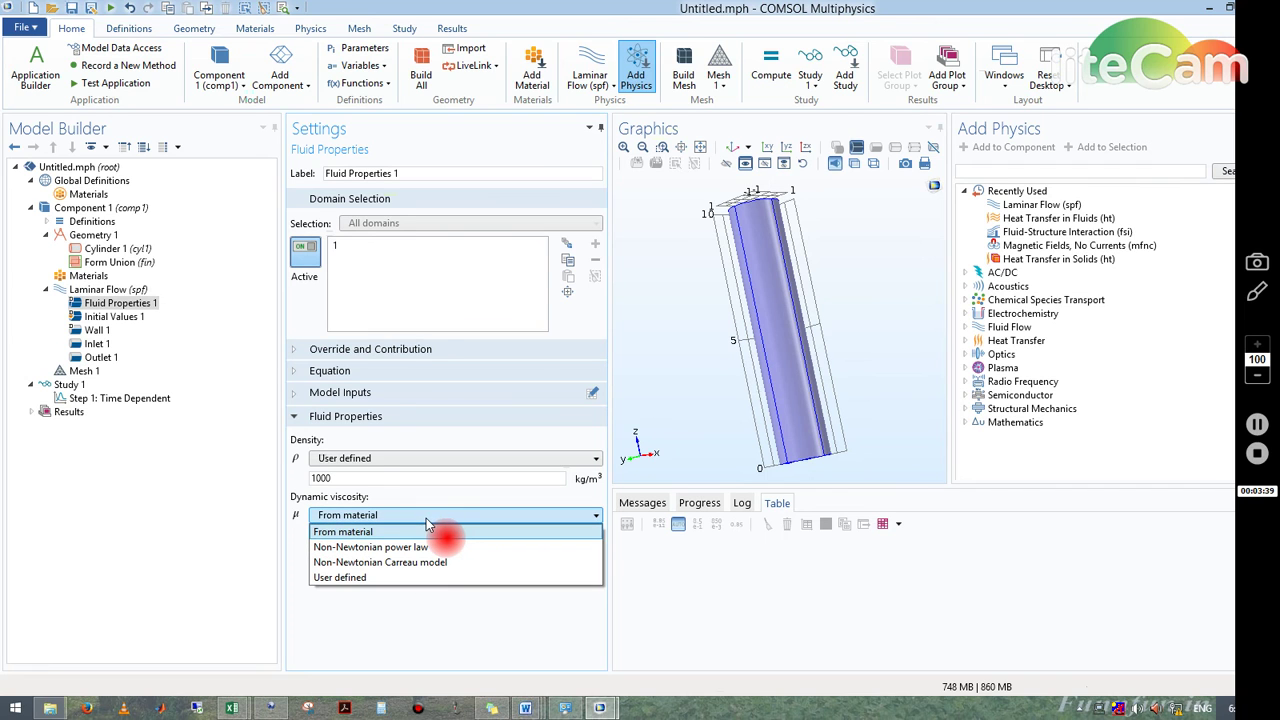
pyautogui.click(371, 578)
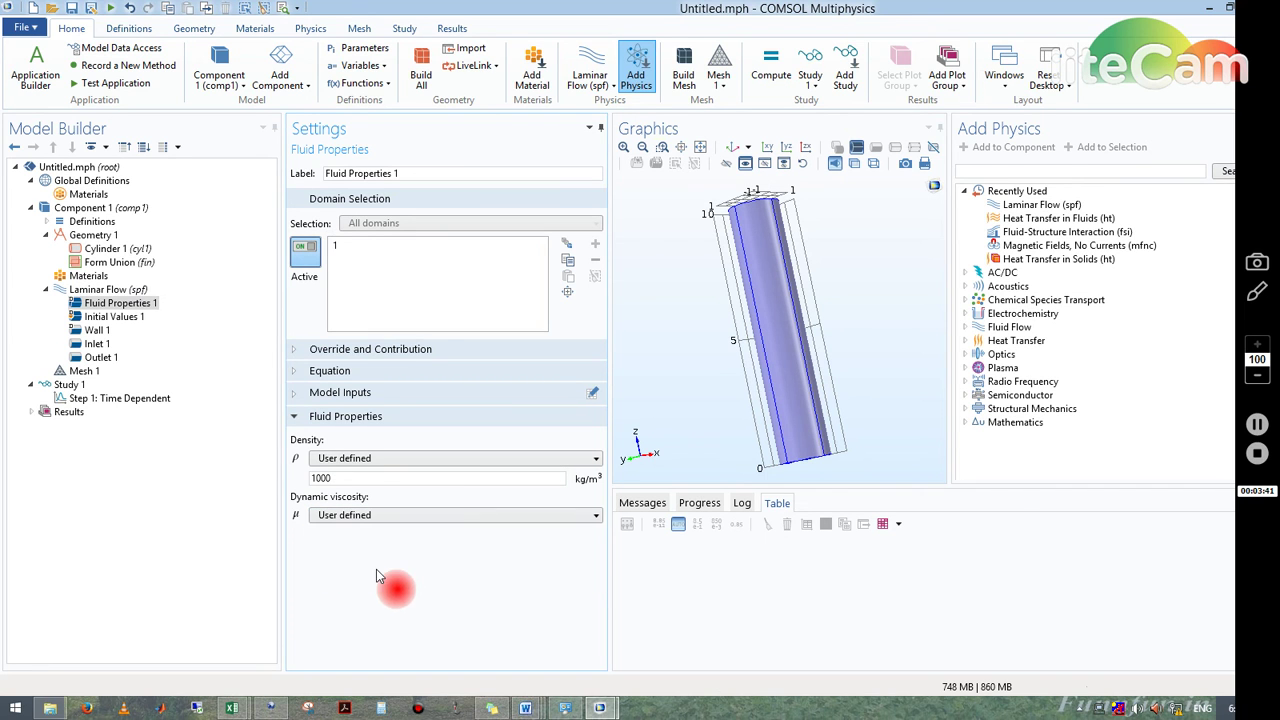
pyautogui.click(374, 534)
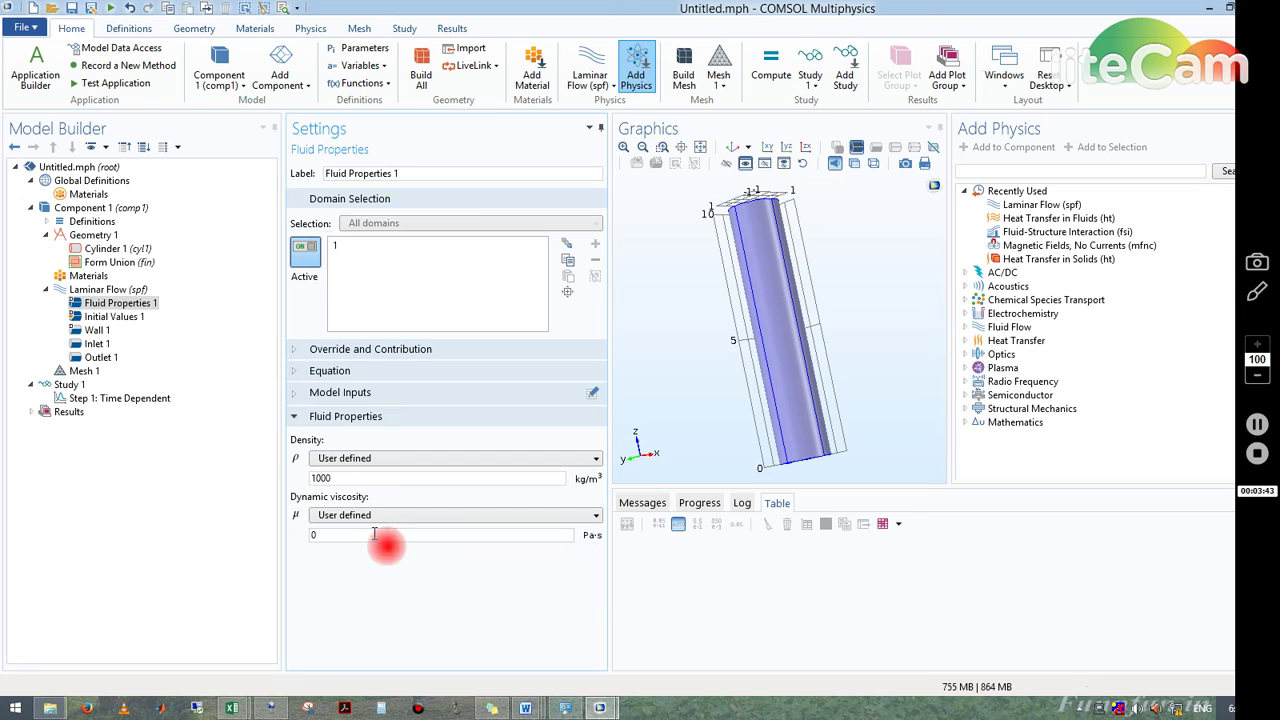
pyautogui.write('.01')
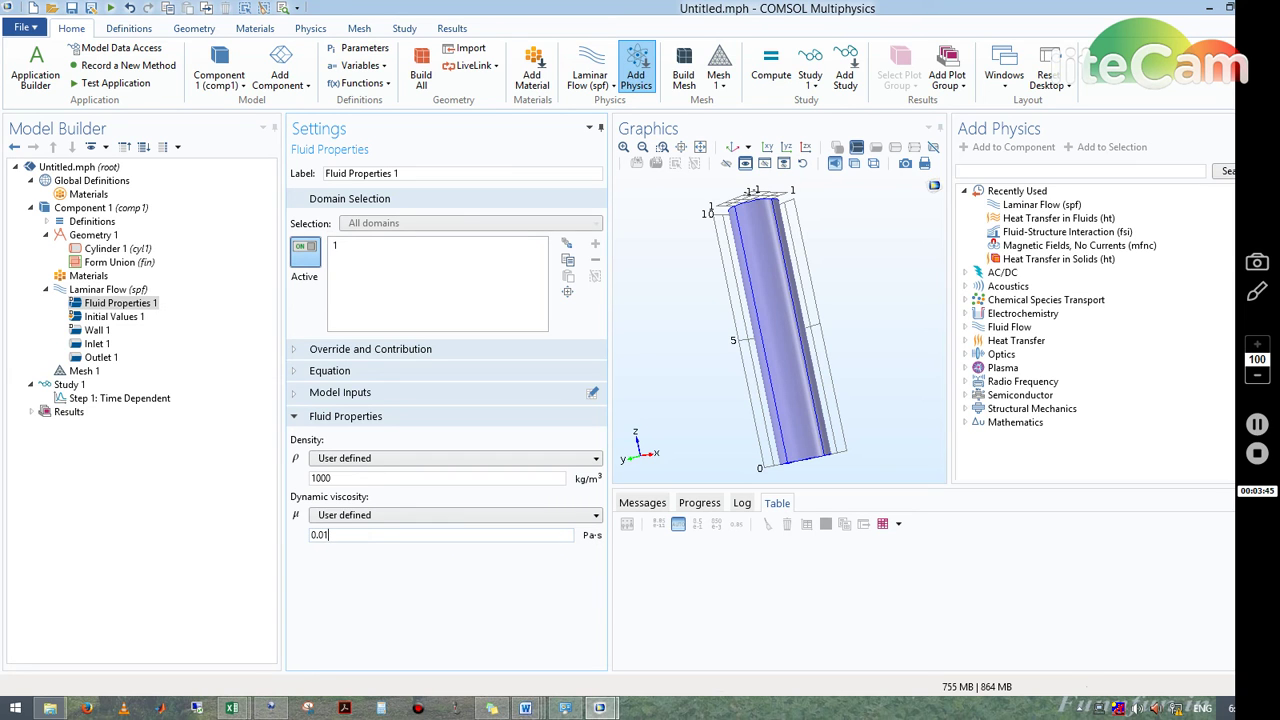
pyautogui.click(244, 428)
pyautogui.click(86, 374)
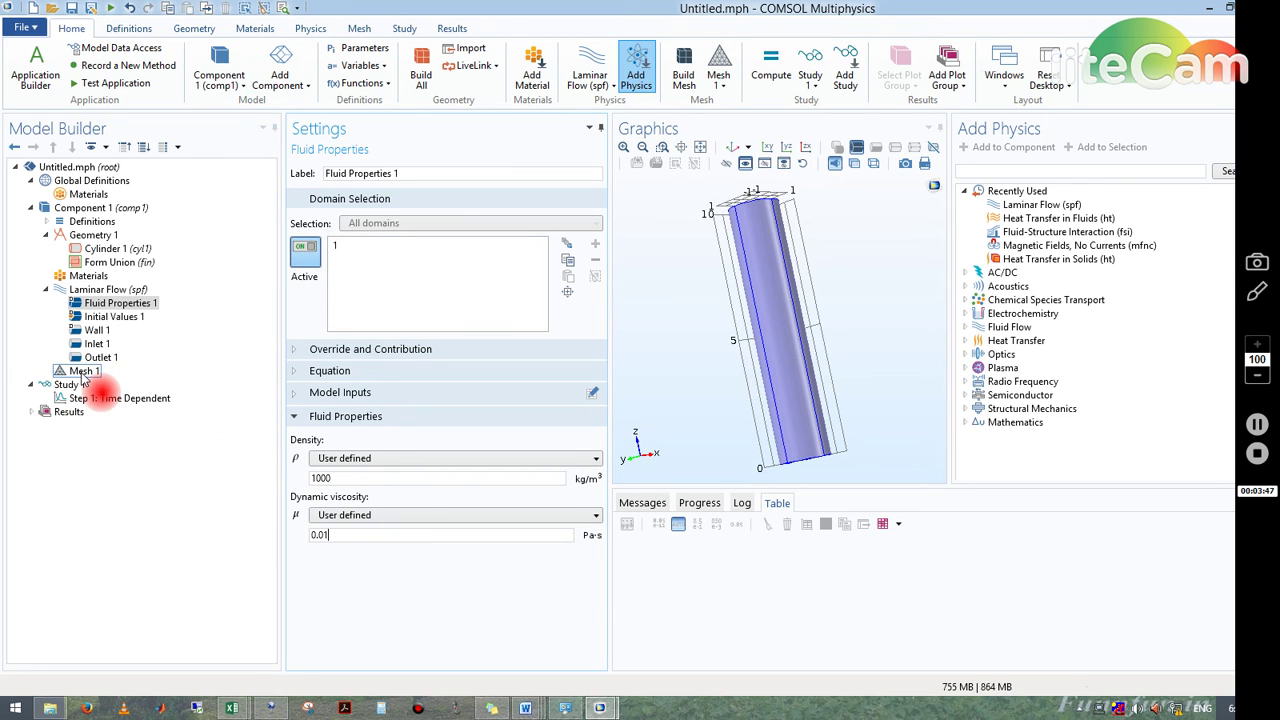
# Compute the Time Dependent study from 0 to 1 s in 0.1 s steps
pyautogui.click(80, 400)
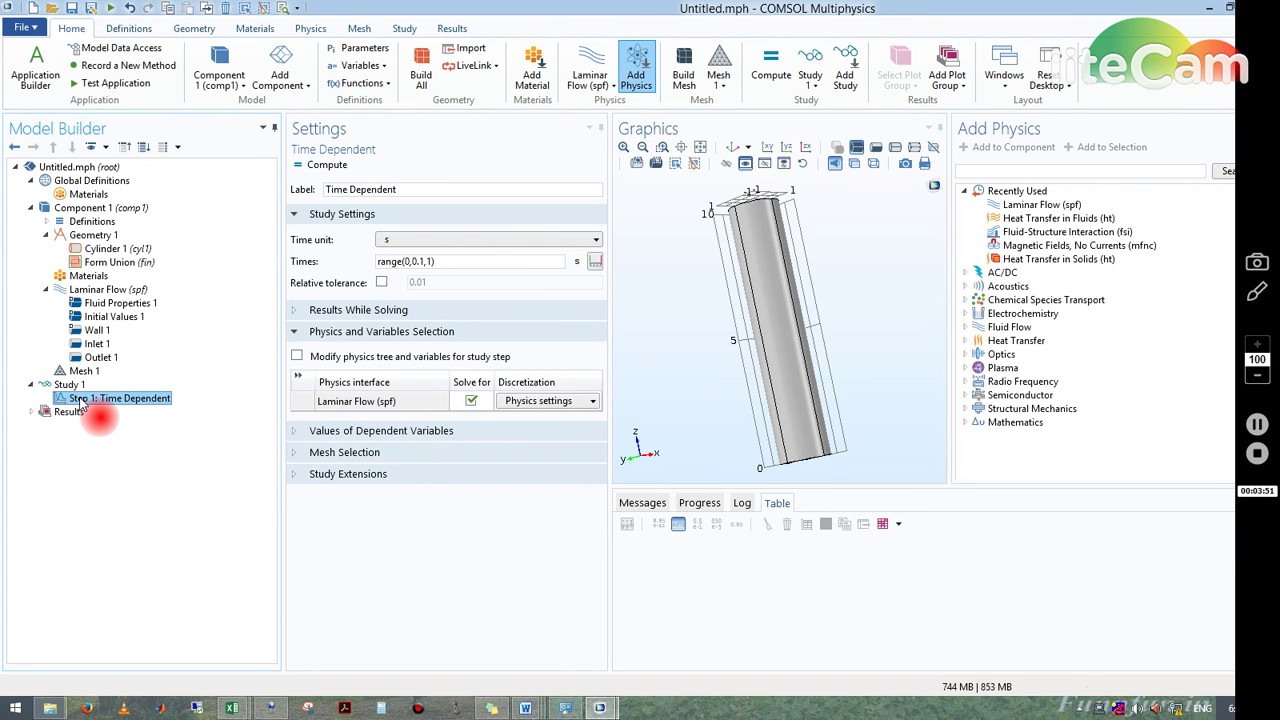
pyautogui.click(333, 175)
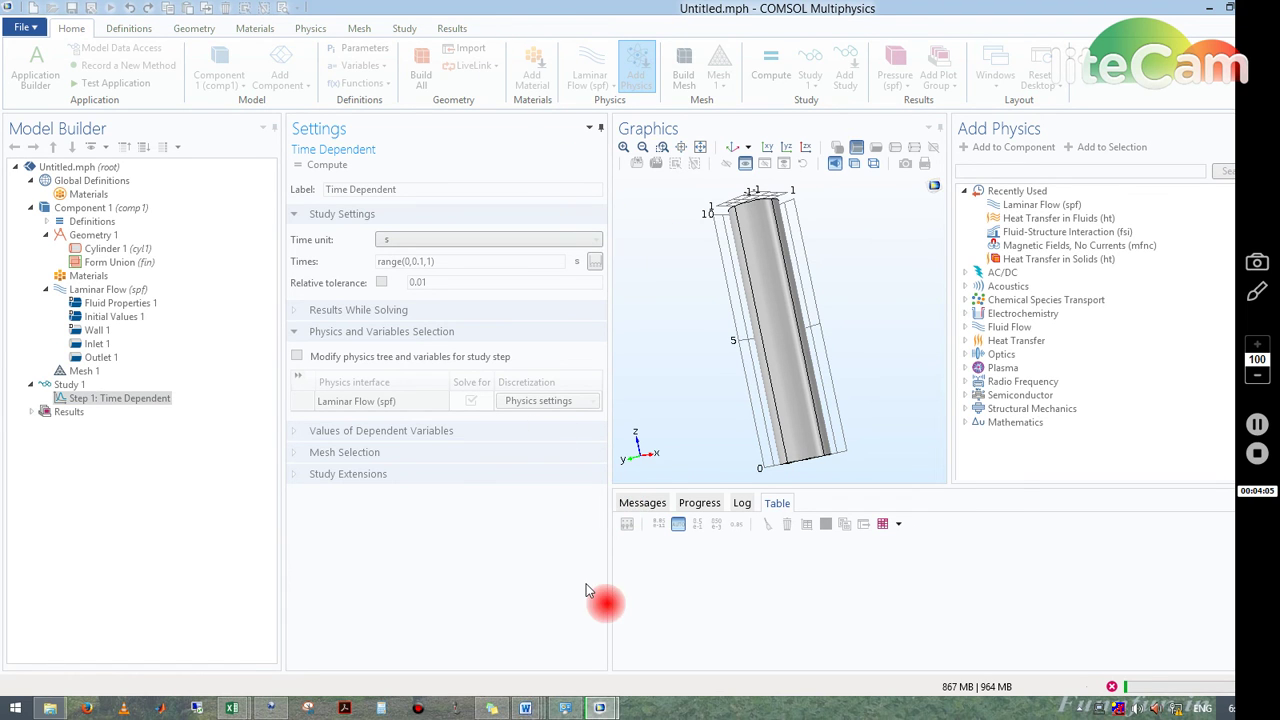
pyautogui.moveTo(599, 708)
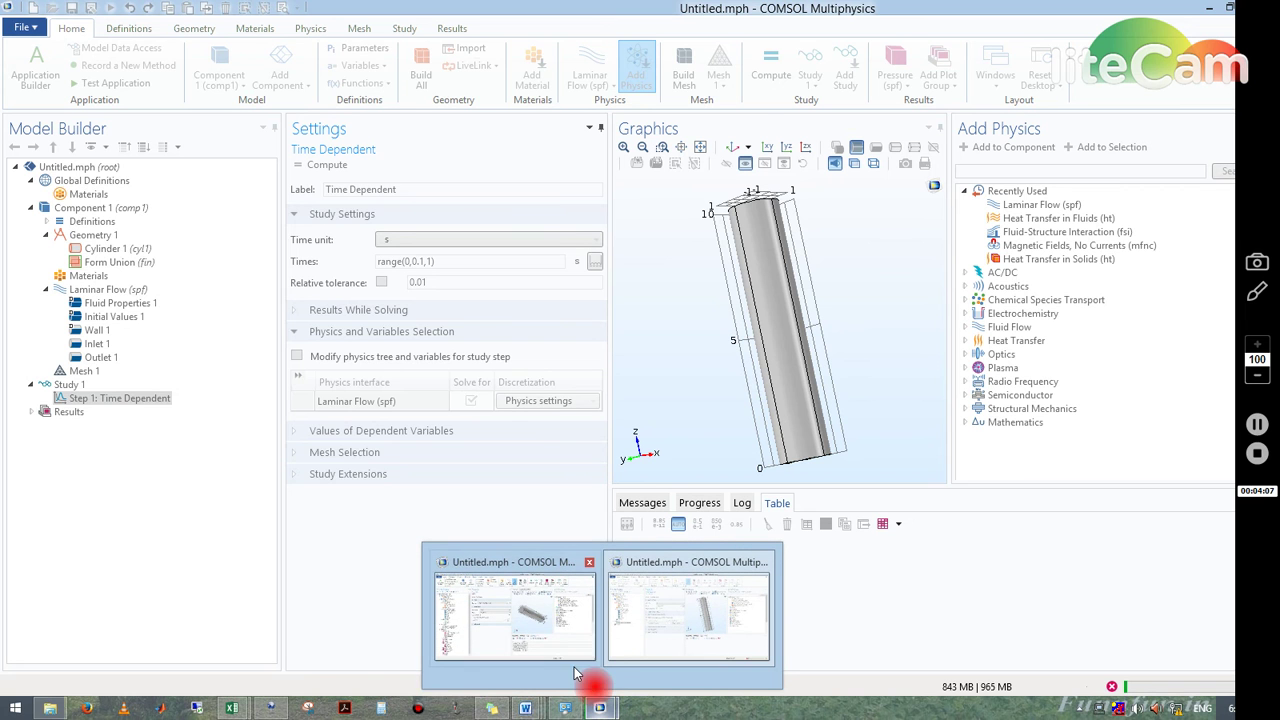
# In the second model window, show the Volume 1 velocity plot viewed end-on down the pipe
pyautogui.click(531, 630)
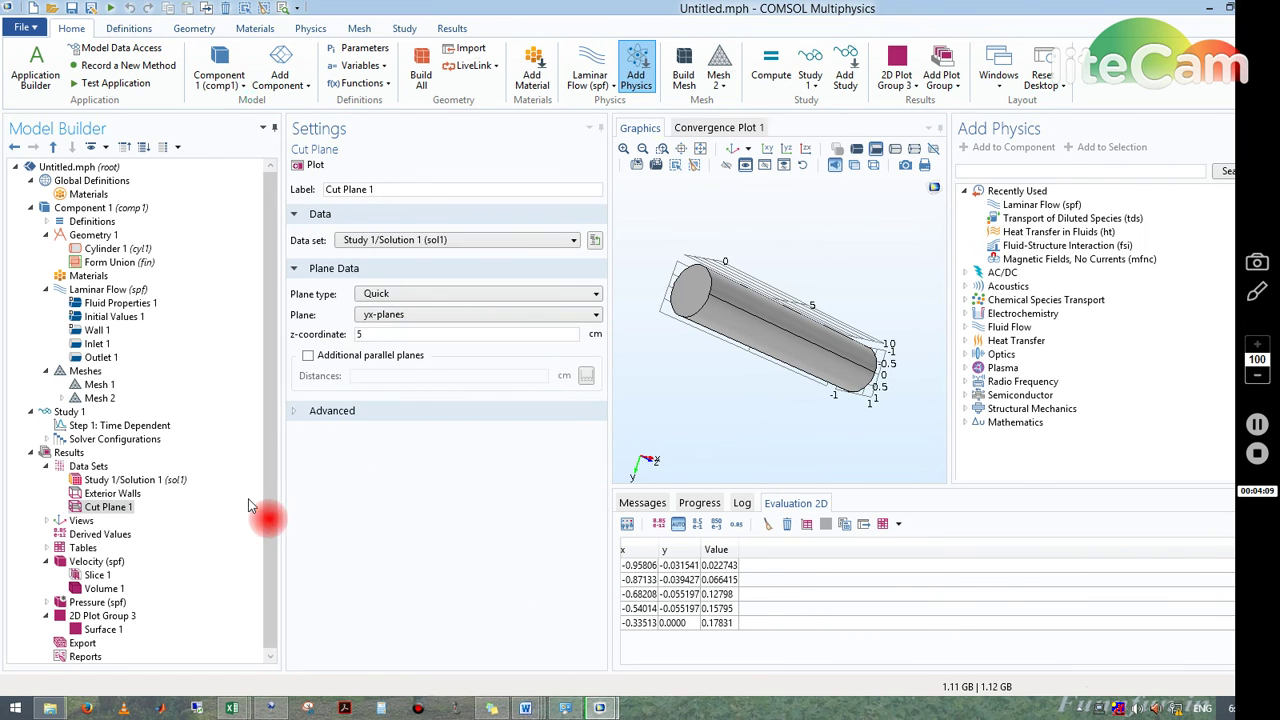
pyautogui.click(115, 588)
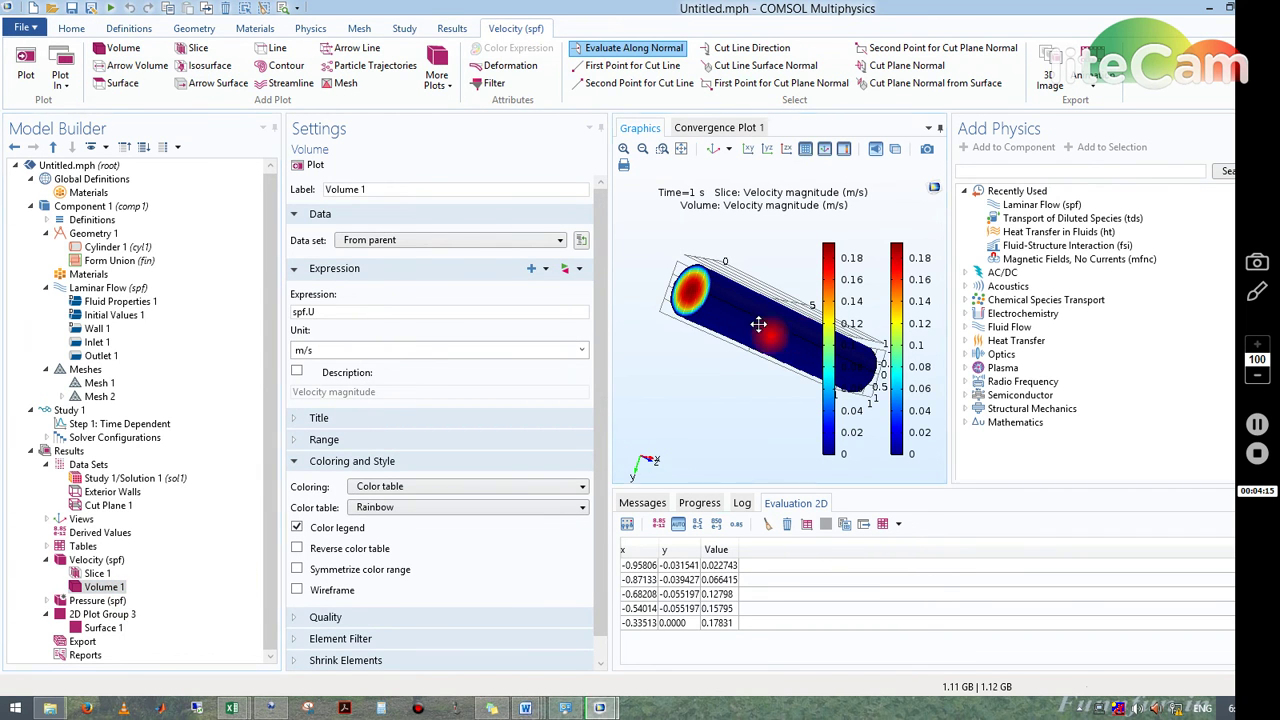
pyautogui.moveTo(760, 329)
pyautogui.mouseDown()
pyautogui.moveTo(800, 323)
pyautogui.moveTo(803, 352)
pyautogui.mouseUp()
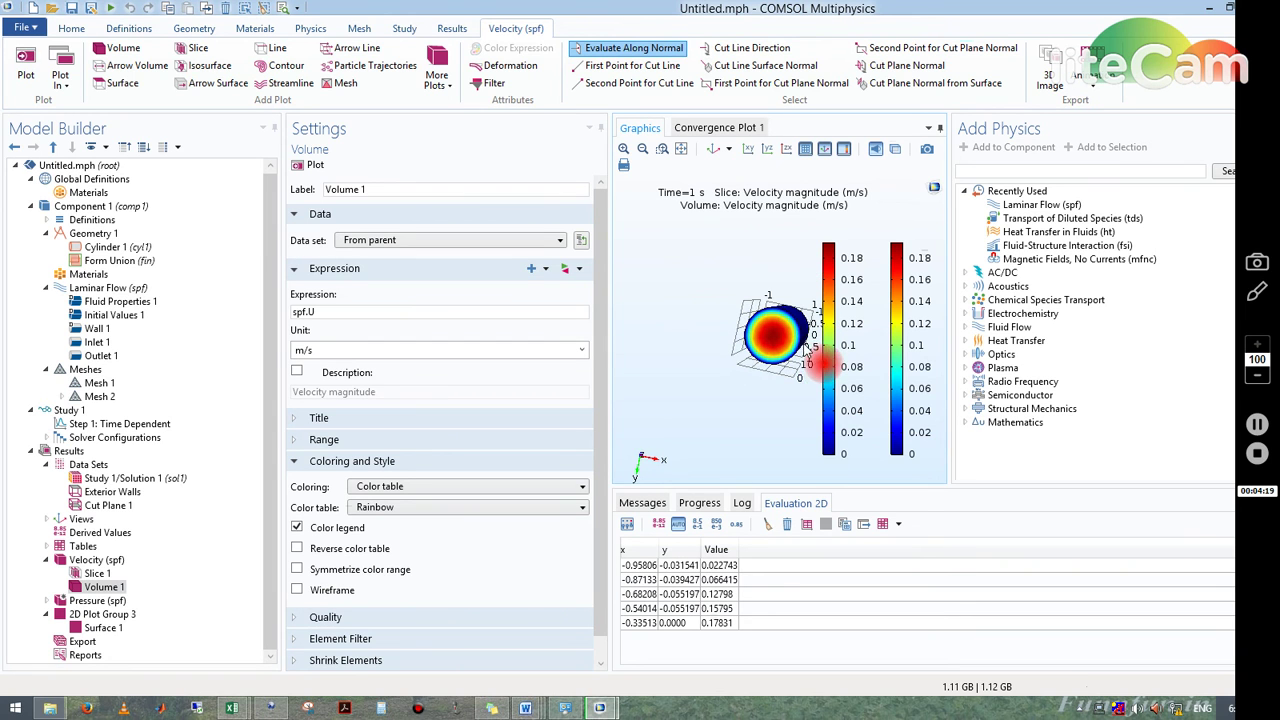
pyautogui.moveTo(803, 352)
pyautogui.mouseDown()
pyautogui.moveTo(754, 306)
pyautogui.moveTo(801, 325)
pyautogui.moveTo(768, 348)
pyautogui.moveTo(862, 286)
pyautogui.moveTo(268, 404)
pyautogui.mouseUp()
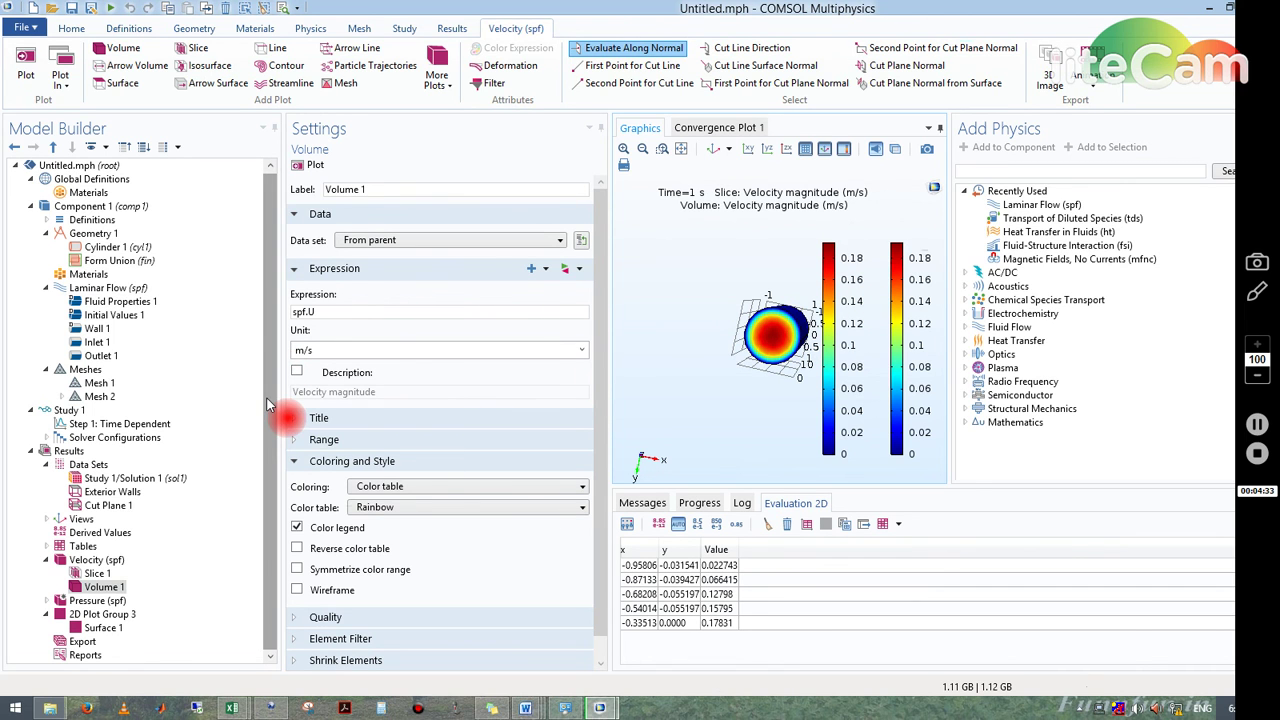
# Plot the Cut Plane 1 yx-plane at z = 5 cm and view it obliquely
pyautogui.click(88, 465)
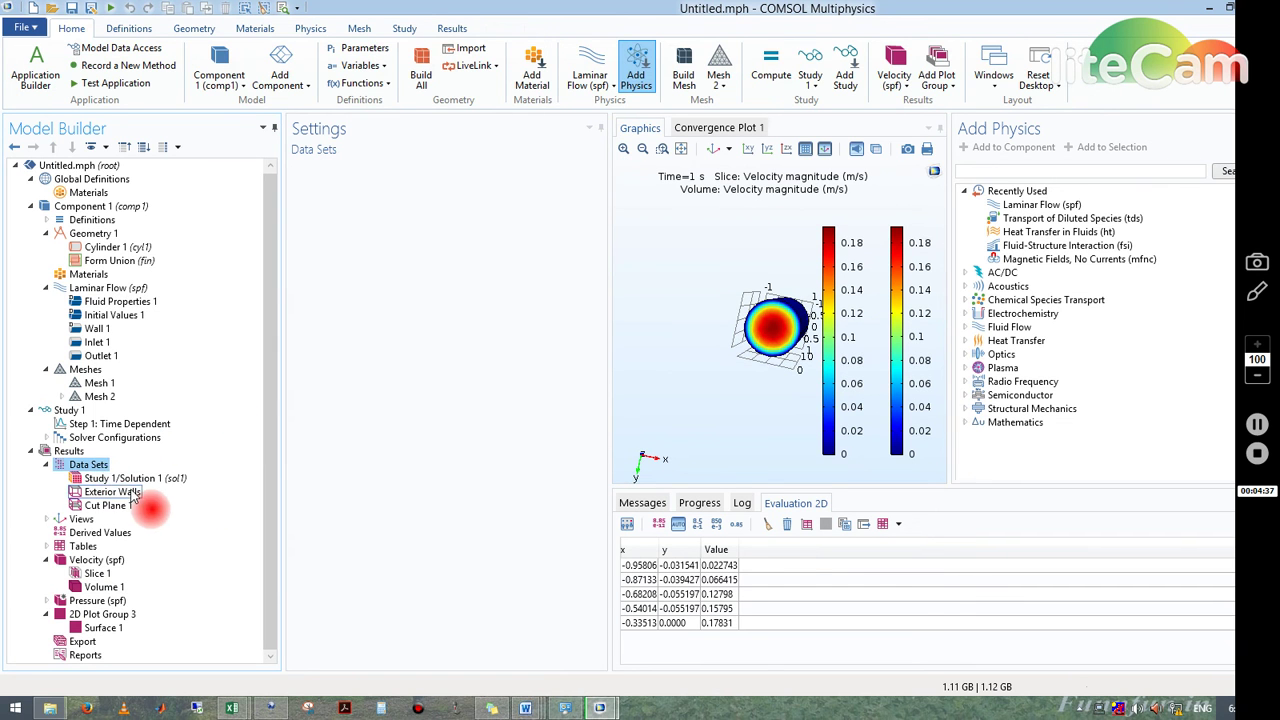
pyautogui.rightClick(90, 467)
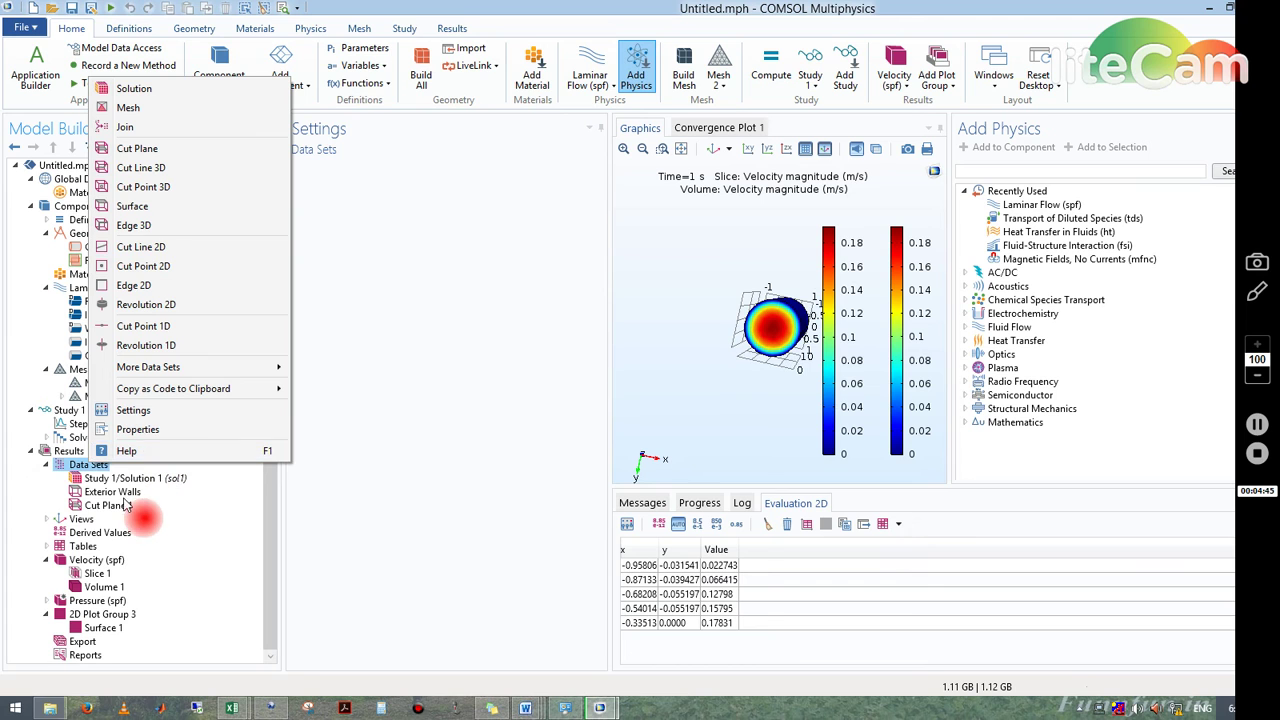
pyautogui.click(120, 510)
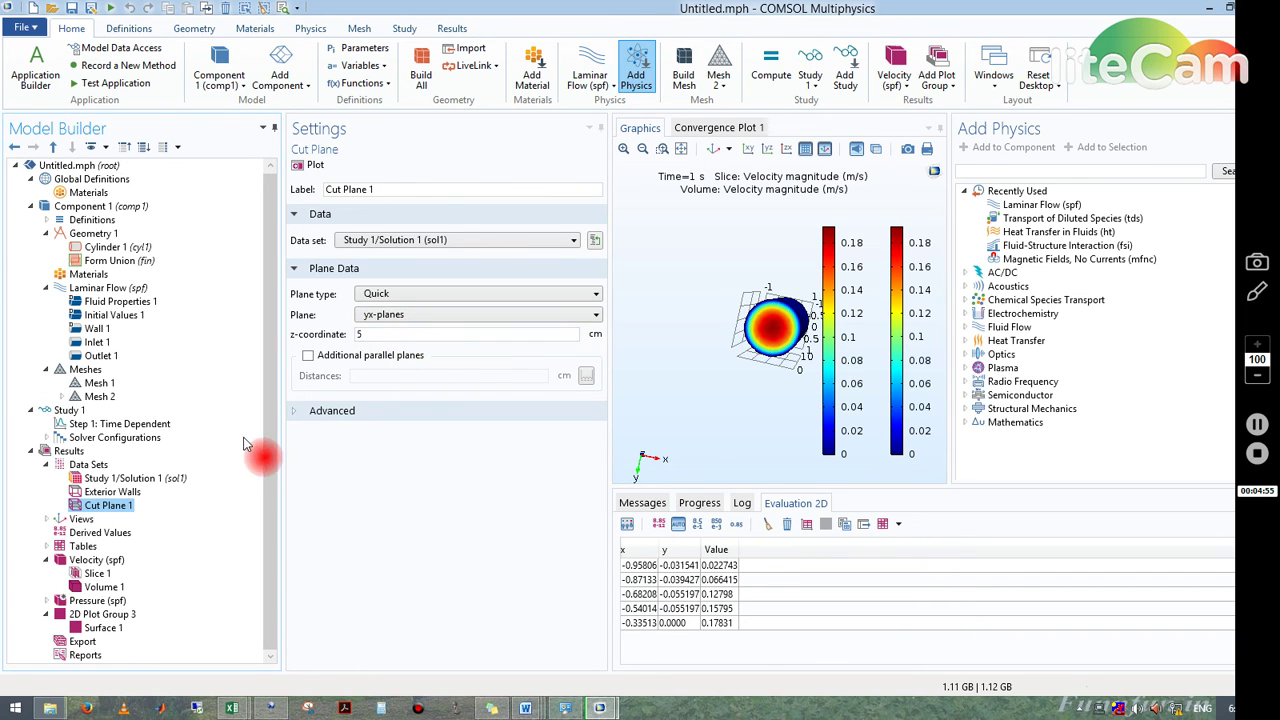
pyautogui.click(310, 164)
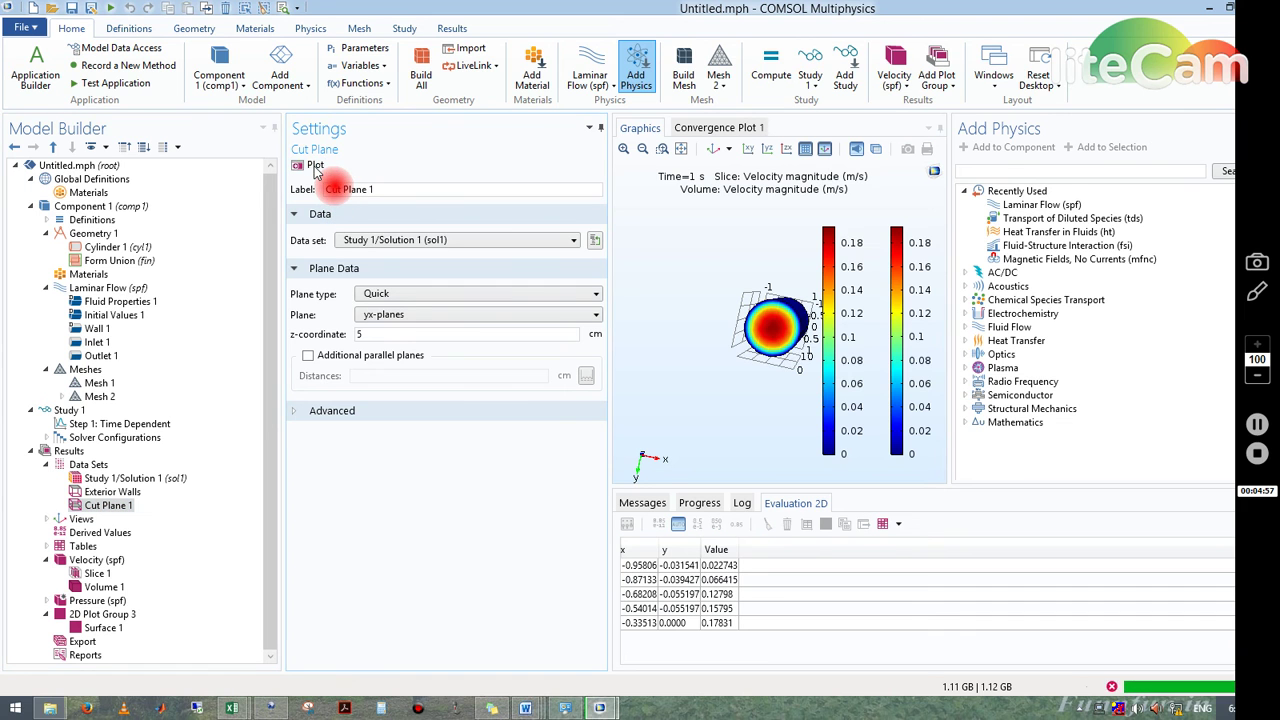
pyautogui.moveTo(786, 350)
pyautogui.mouseDown()
pyautogui.moveTo(761, 280)
pyautogui.moveTo(781, 280)
pyautogui.mouseUp()
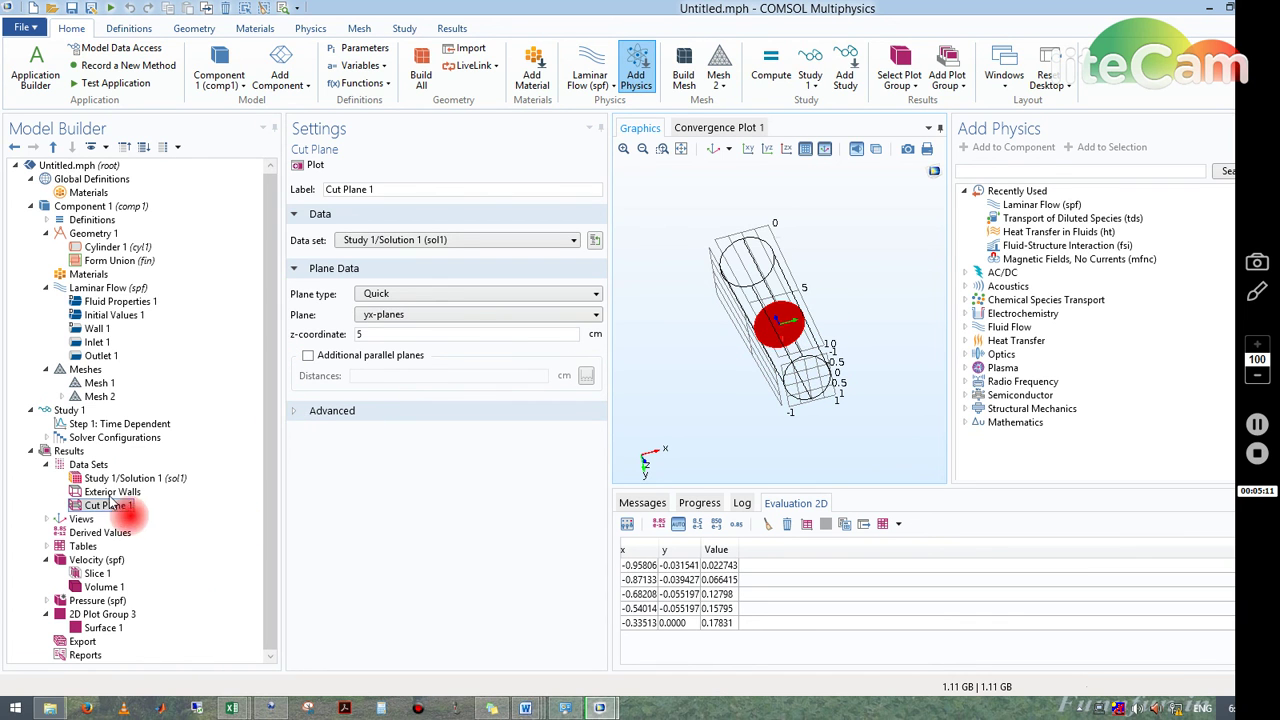
# Display 2D Plot Group 3, the velocity magnitude surface plot on Cut Plane 1
pyautogui.click(64, 451)
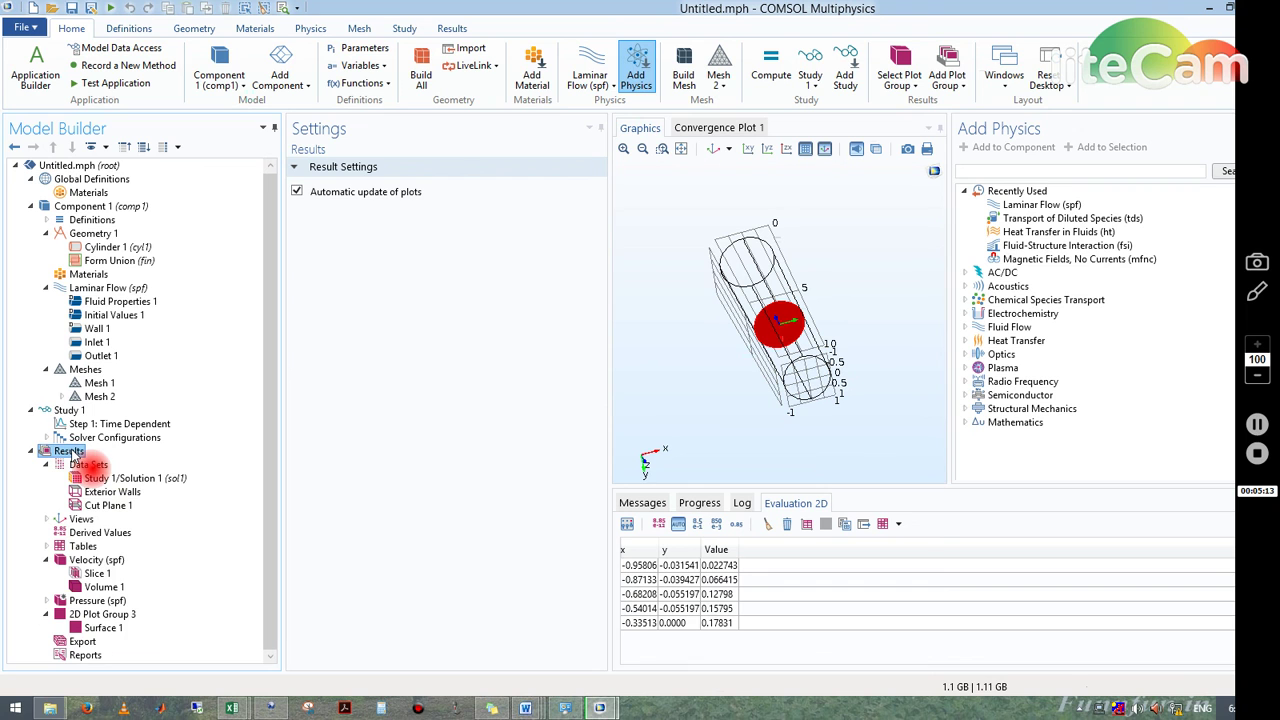
pyautogui.rightClick(72, 454)
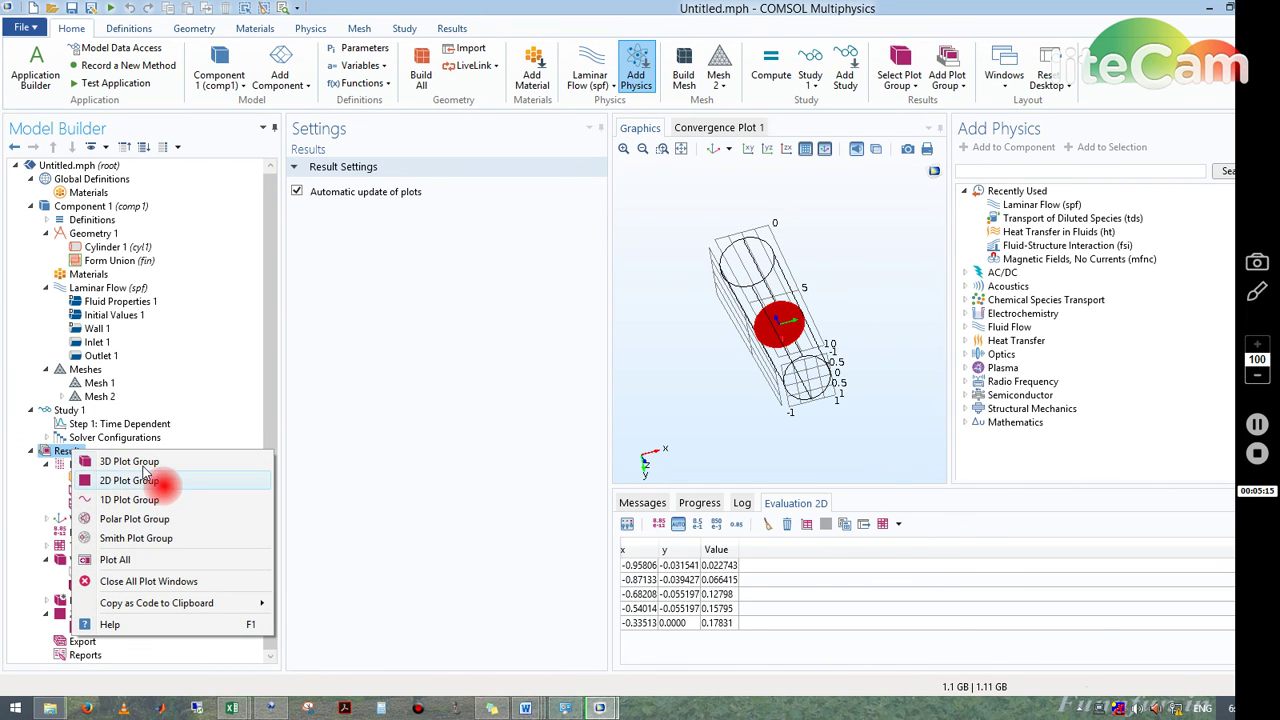
pyautogui.click(333, 415)
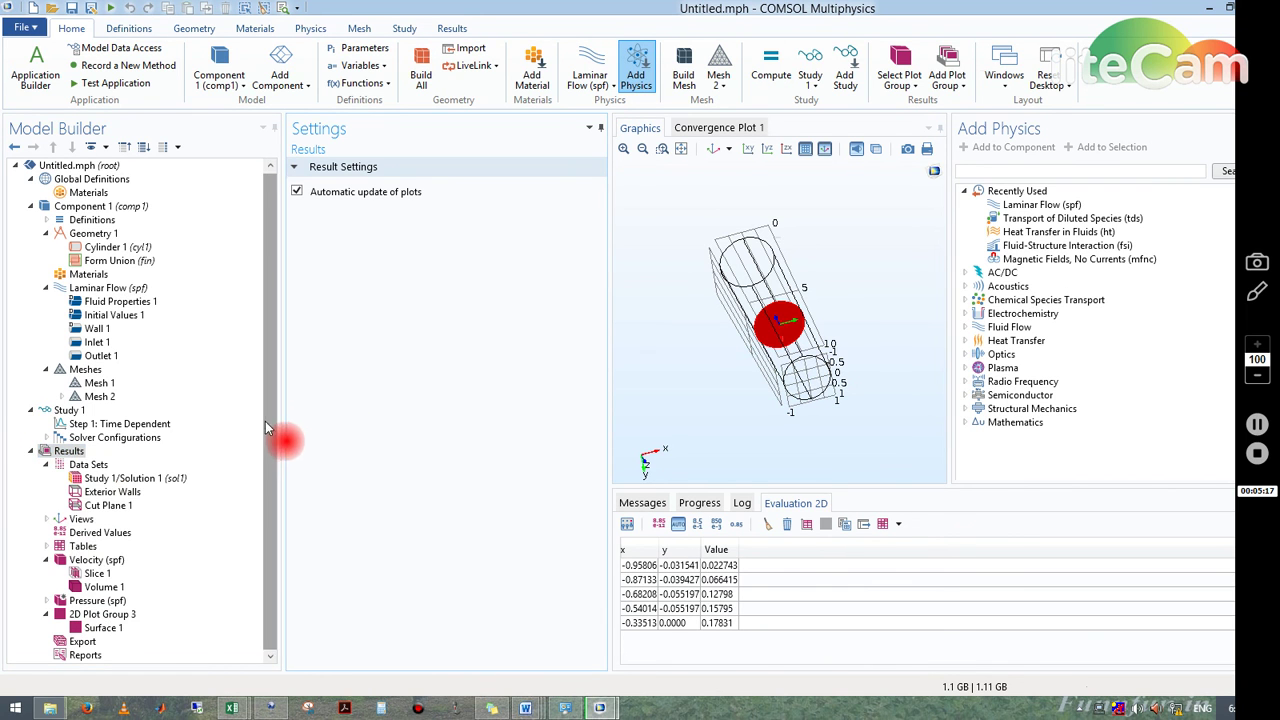
pyautogui.click(110, 614)
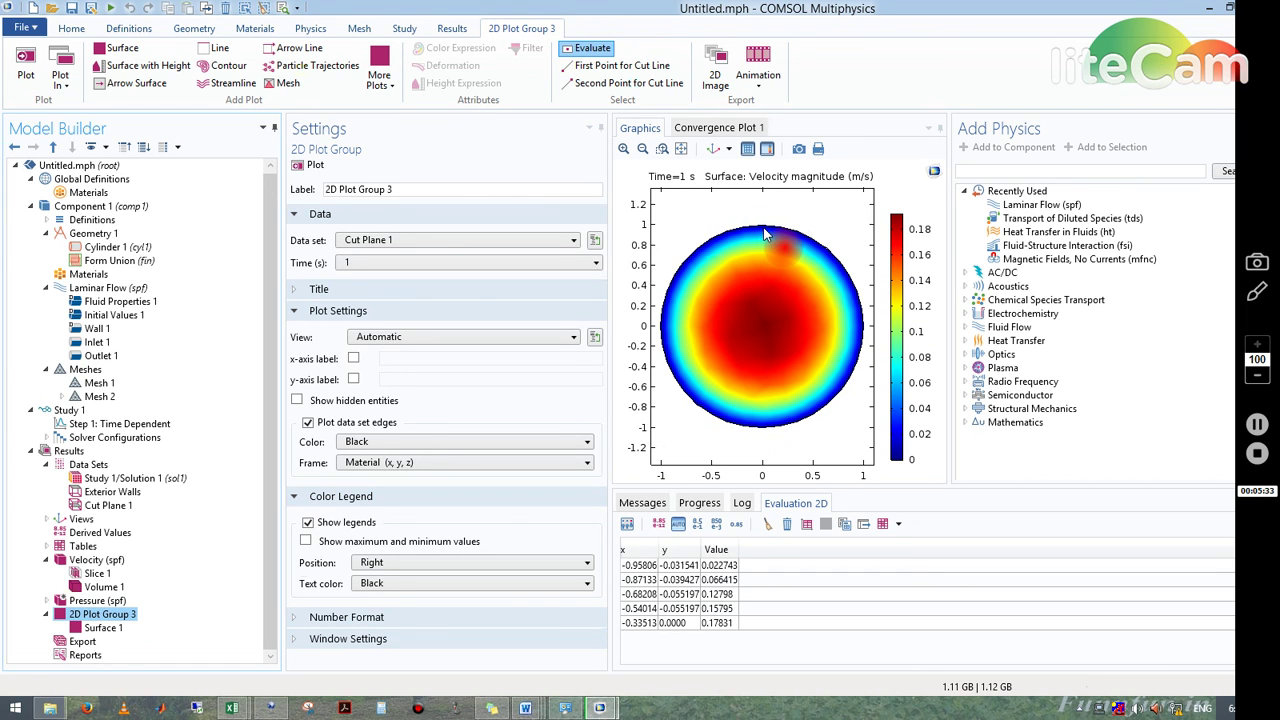
# Clear the Evaluation 2D table and probe the cut-plane velocity plot, peaking near 0.18 m/s
pyautogui.click(768, 236)
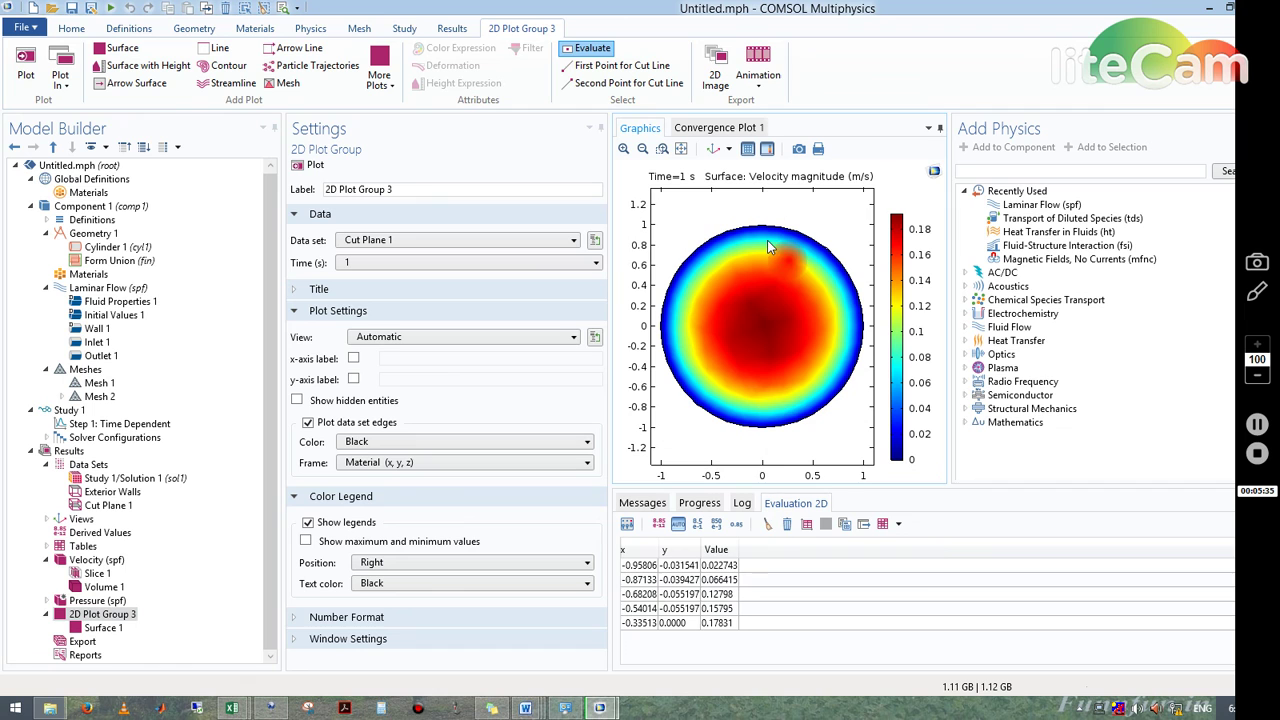
pyautogui.click(788, 524)
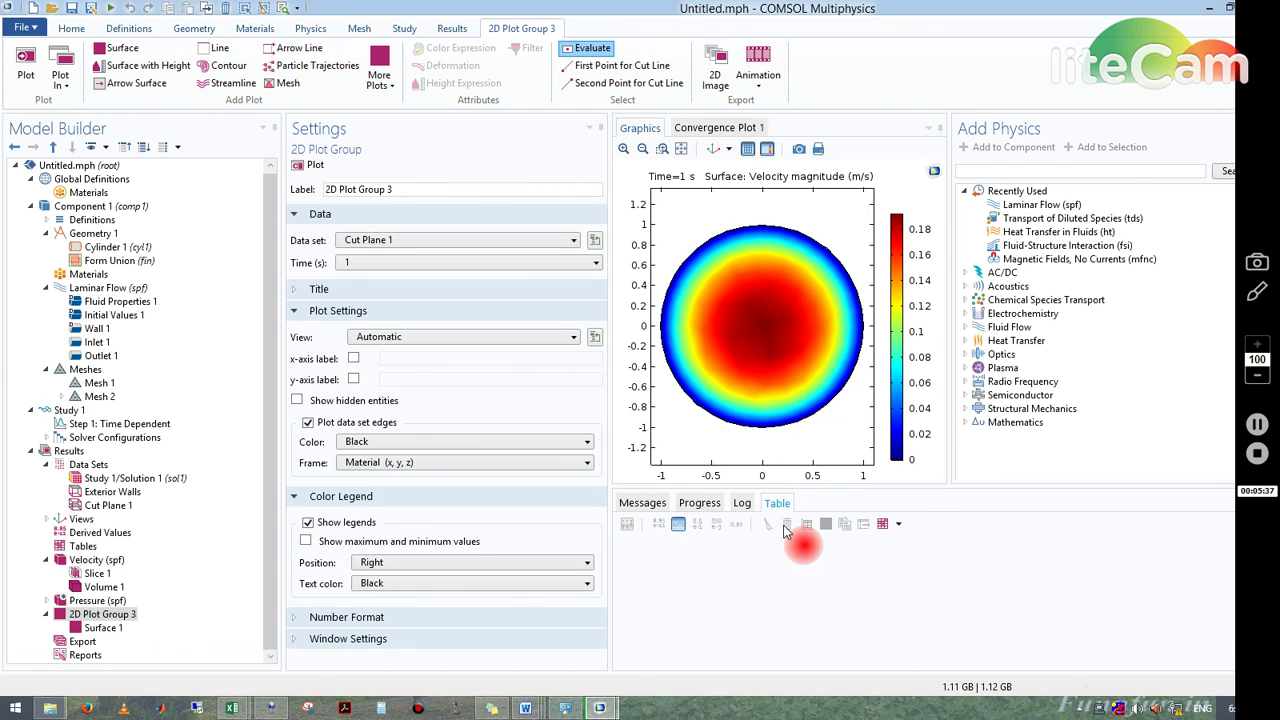
pyautogui.click(765, 236)
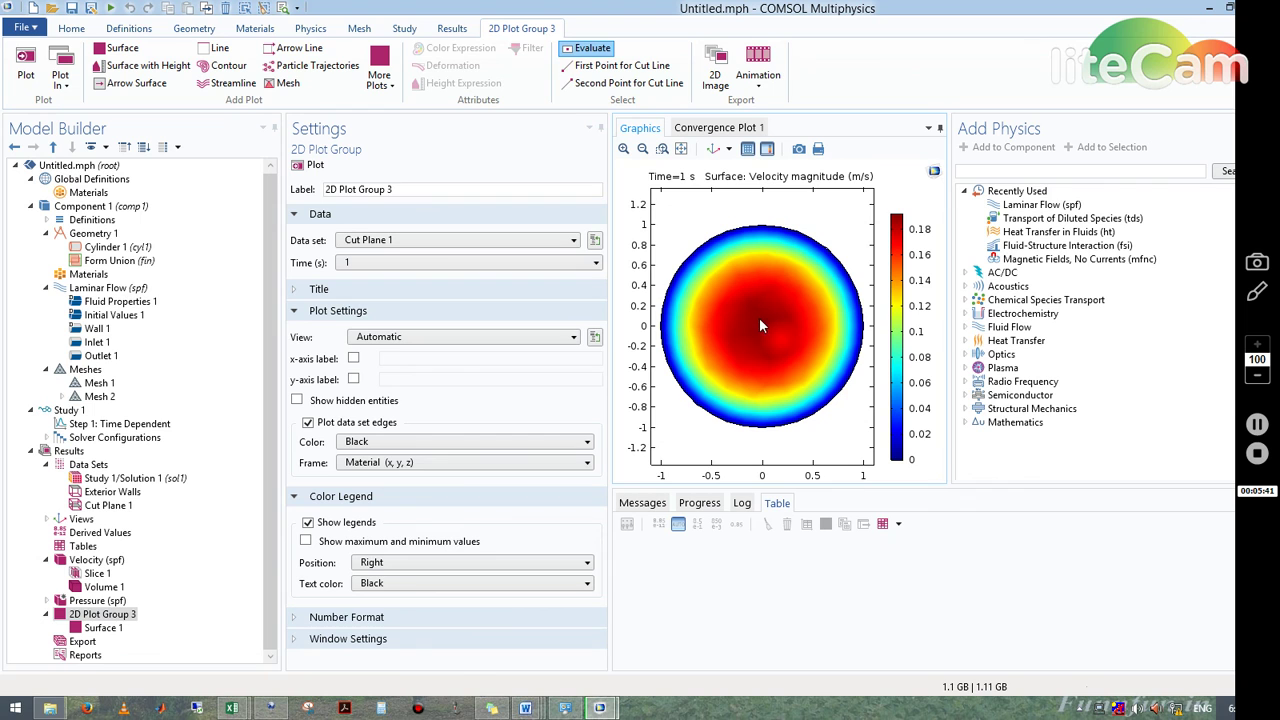
pyautogui.click(760, 232)
pyautogui.click(776, 243)
pyautogui.click(764, 252)
pyautogui.click(763, 228)
pyautogui.click(333, 355)
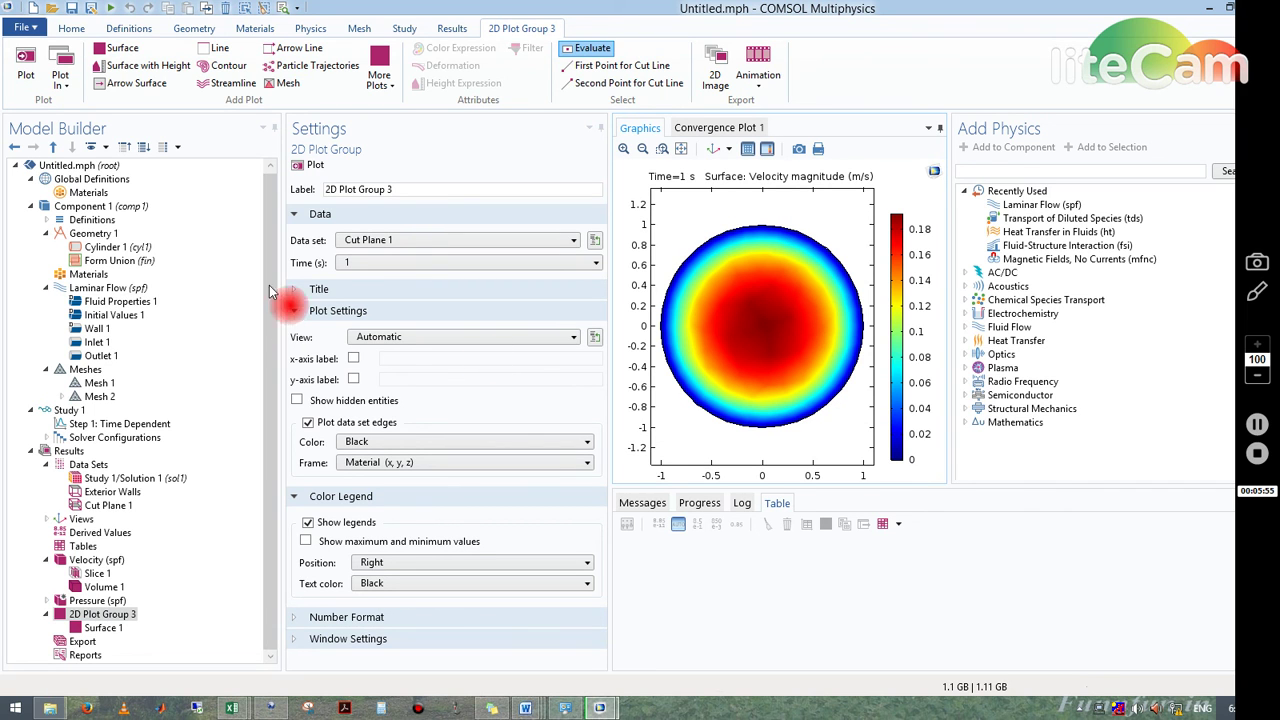
pyautogui.click(860, 444)
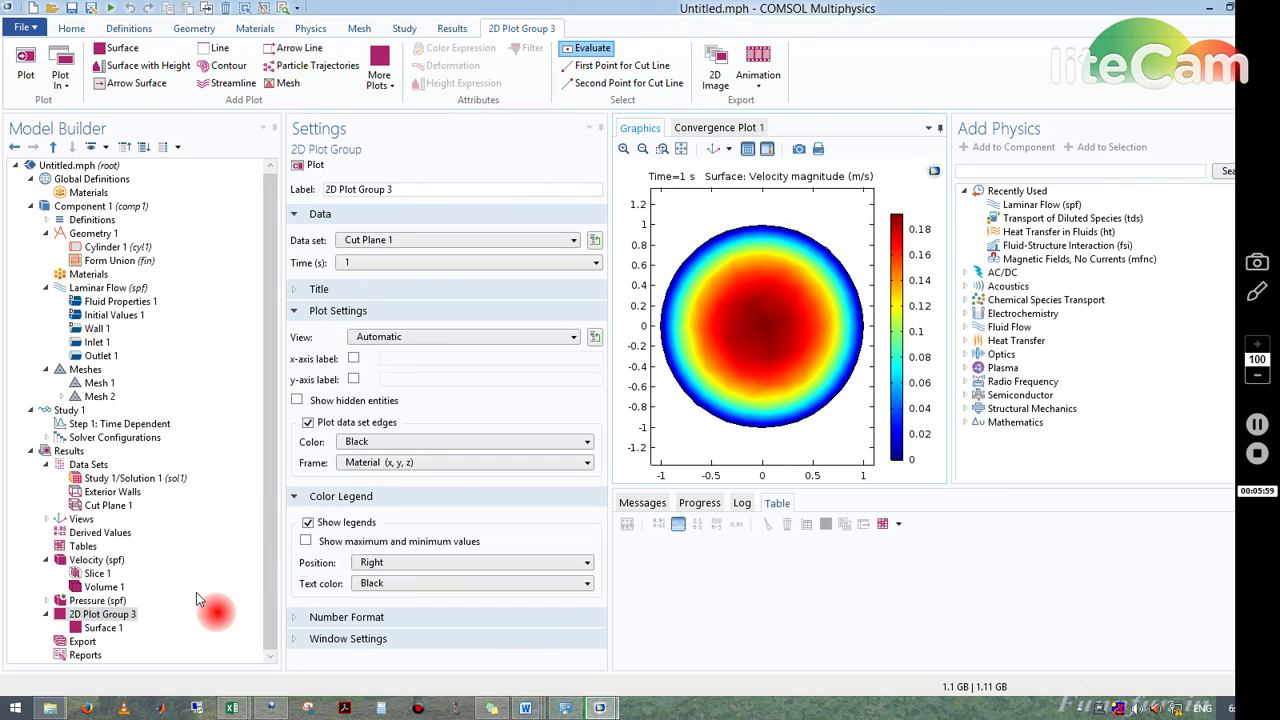
pyautogui.click(600, 708)
pyautogui.click(693, 608)
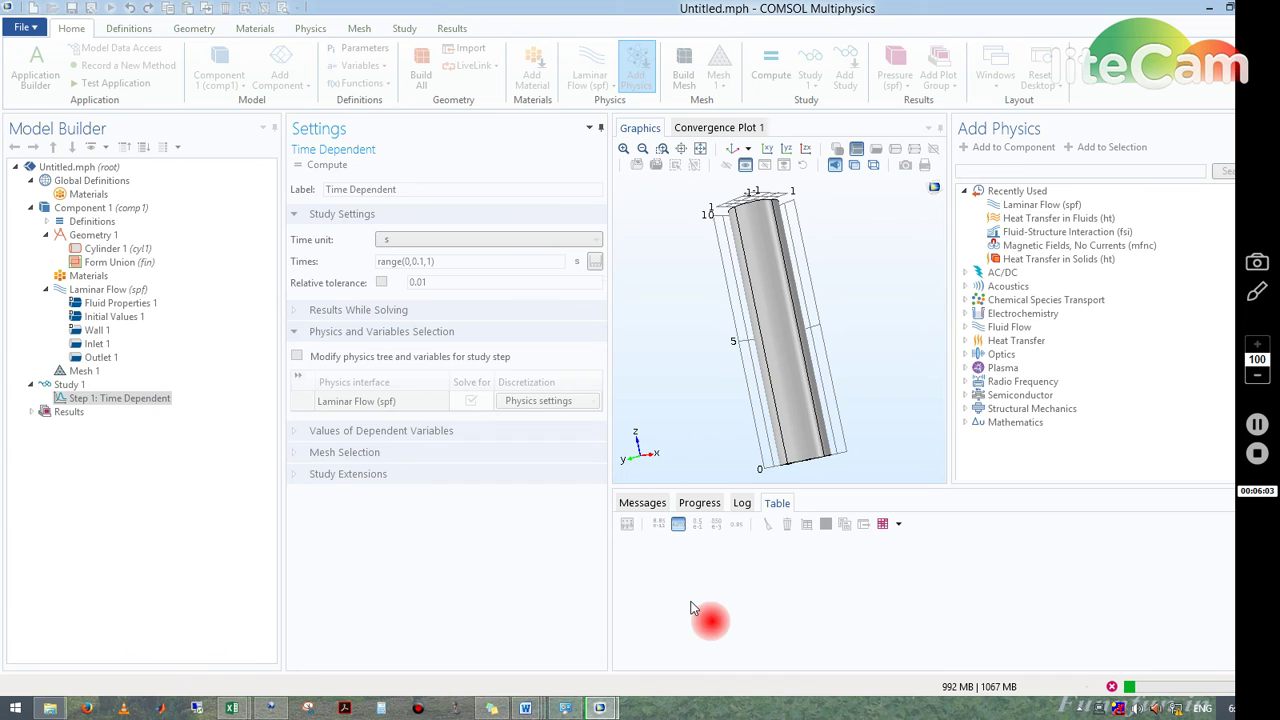
pyautogui.click(612, 707)
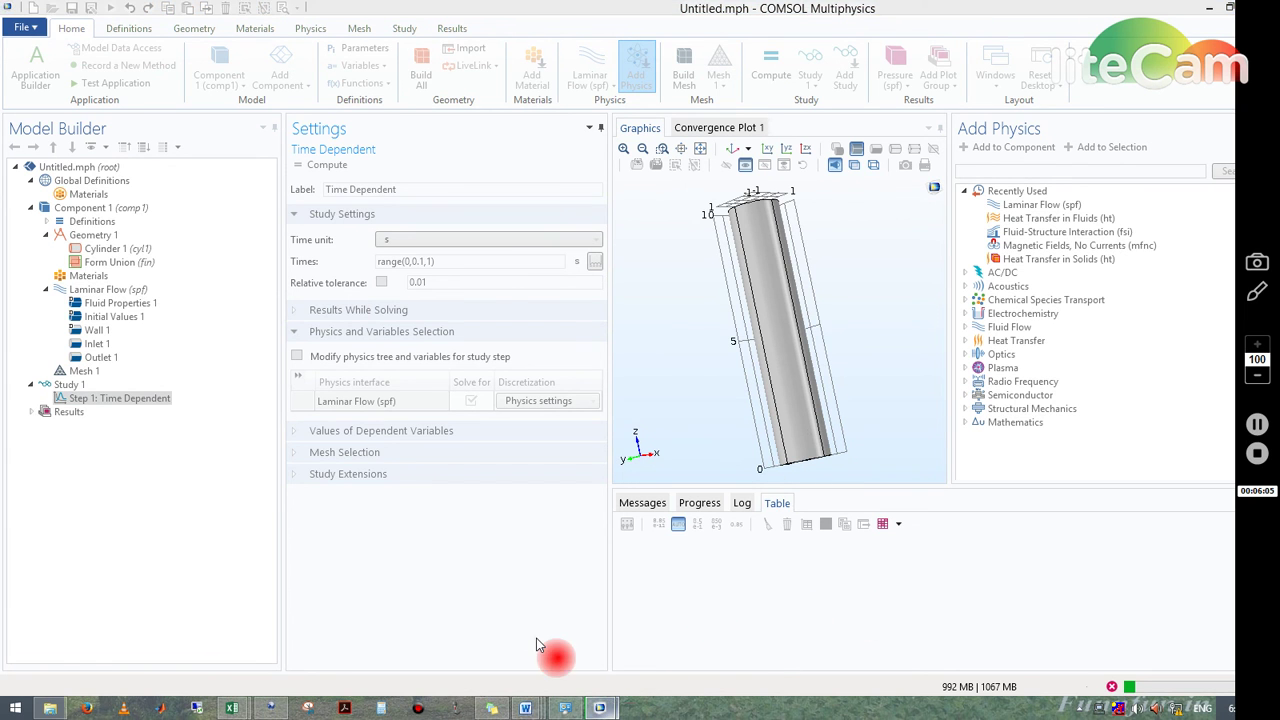
pyautogui.click(525, 632)
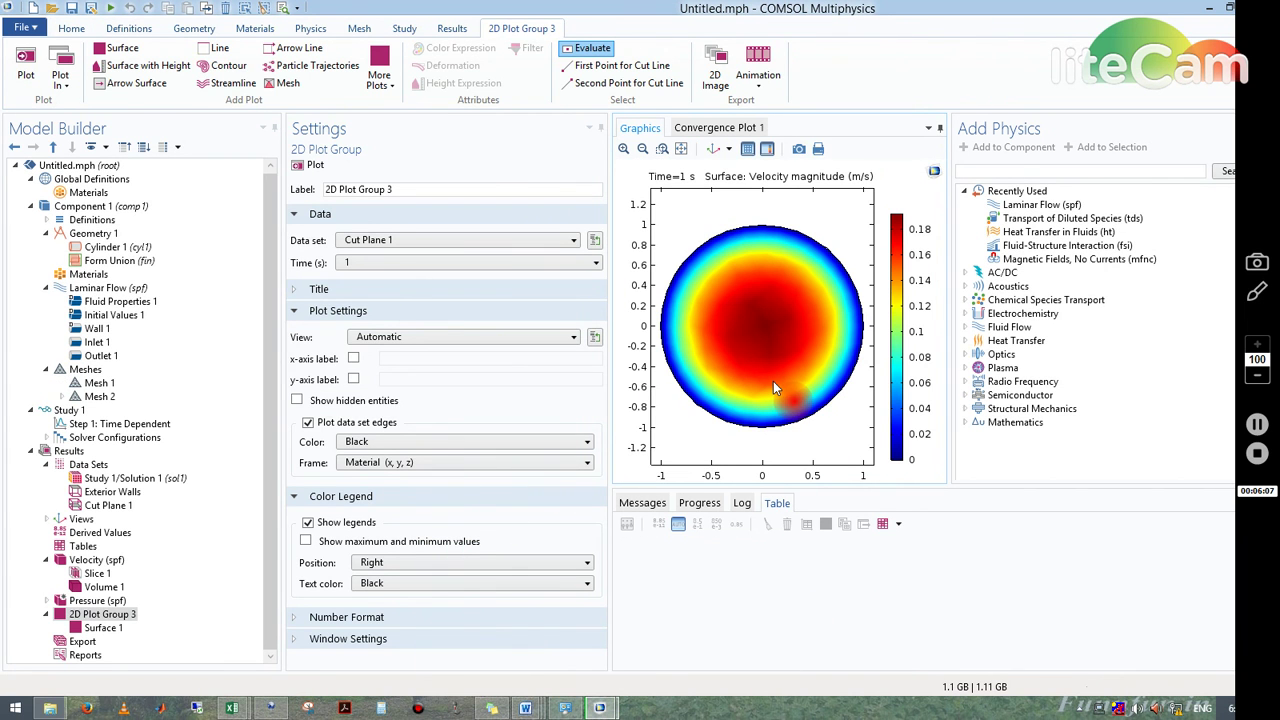